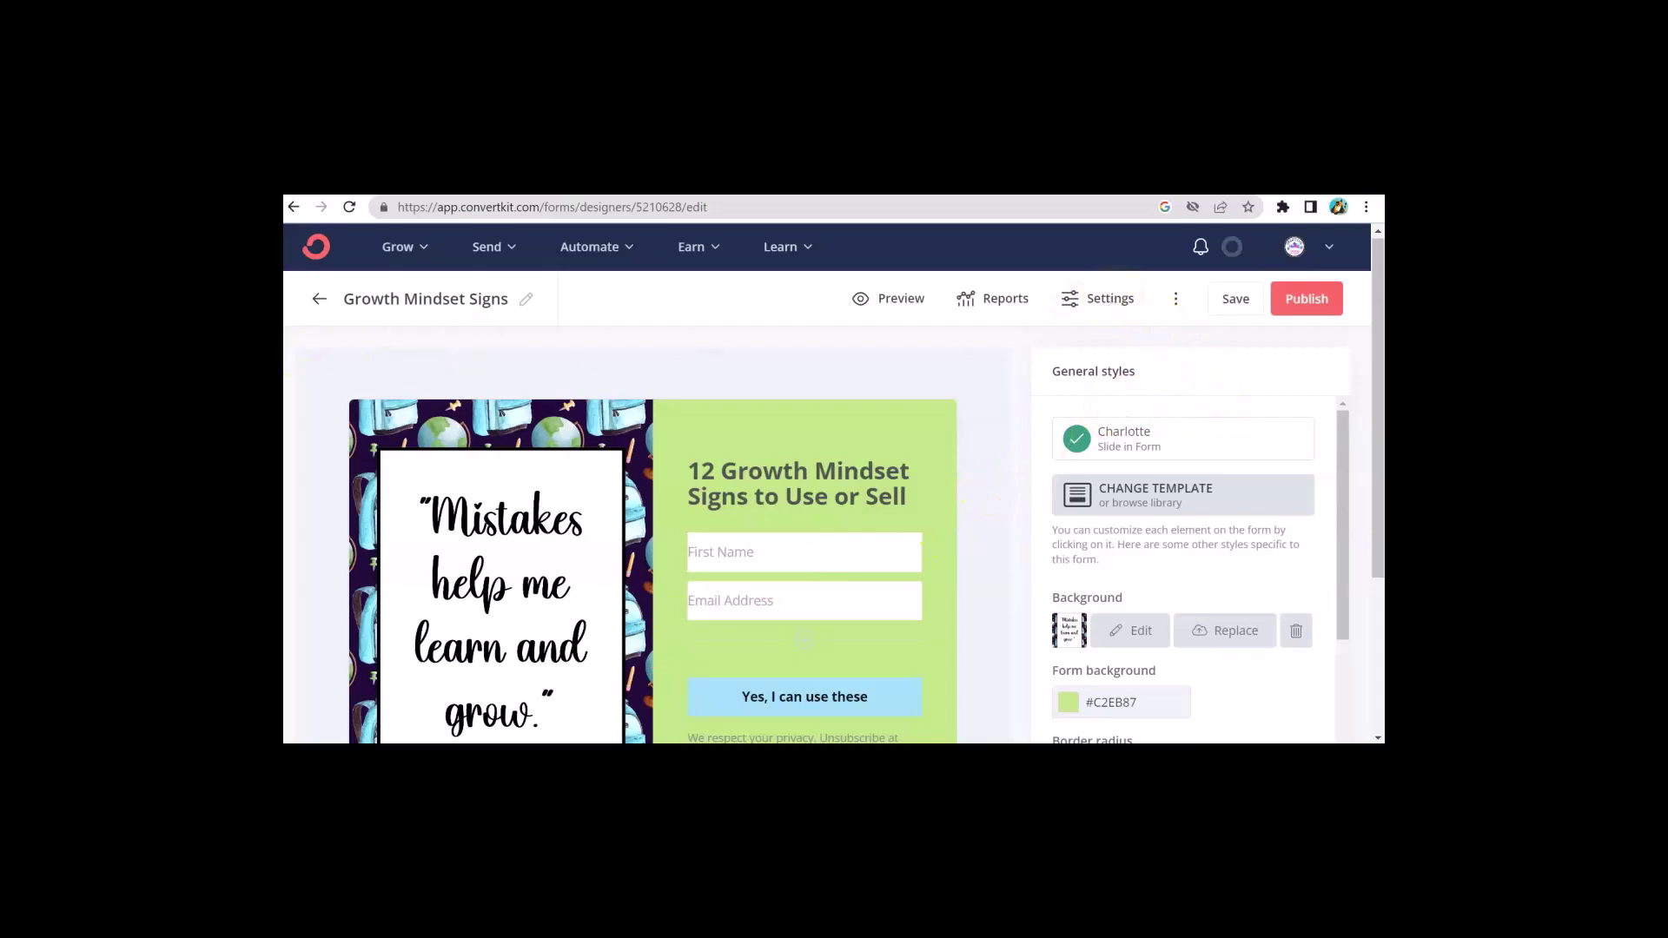
Step: Open the form's Settings and edit the Incentive email contents
left_click(1102, 300)
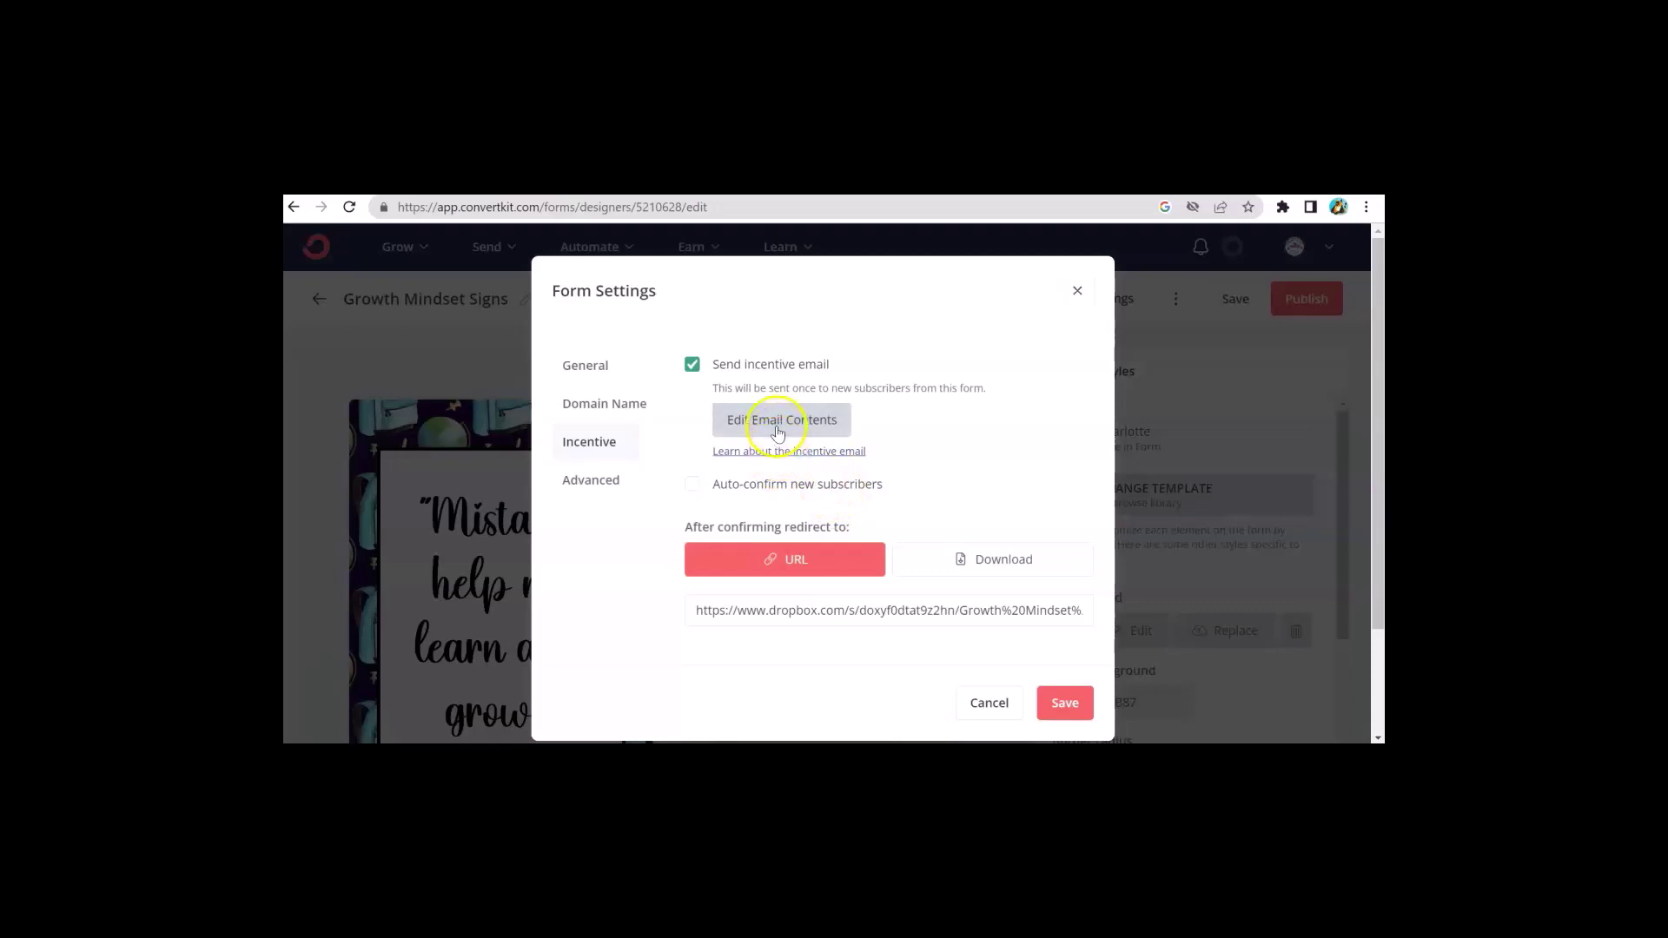
left_click(776, 425)
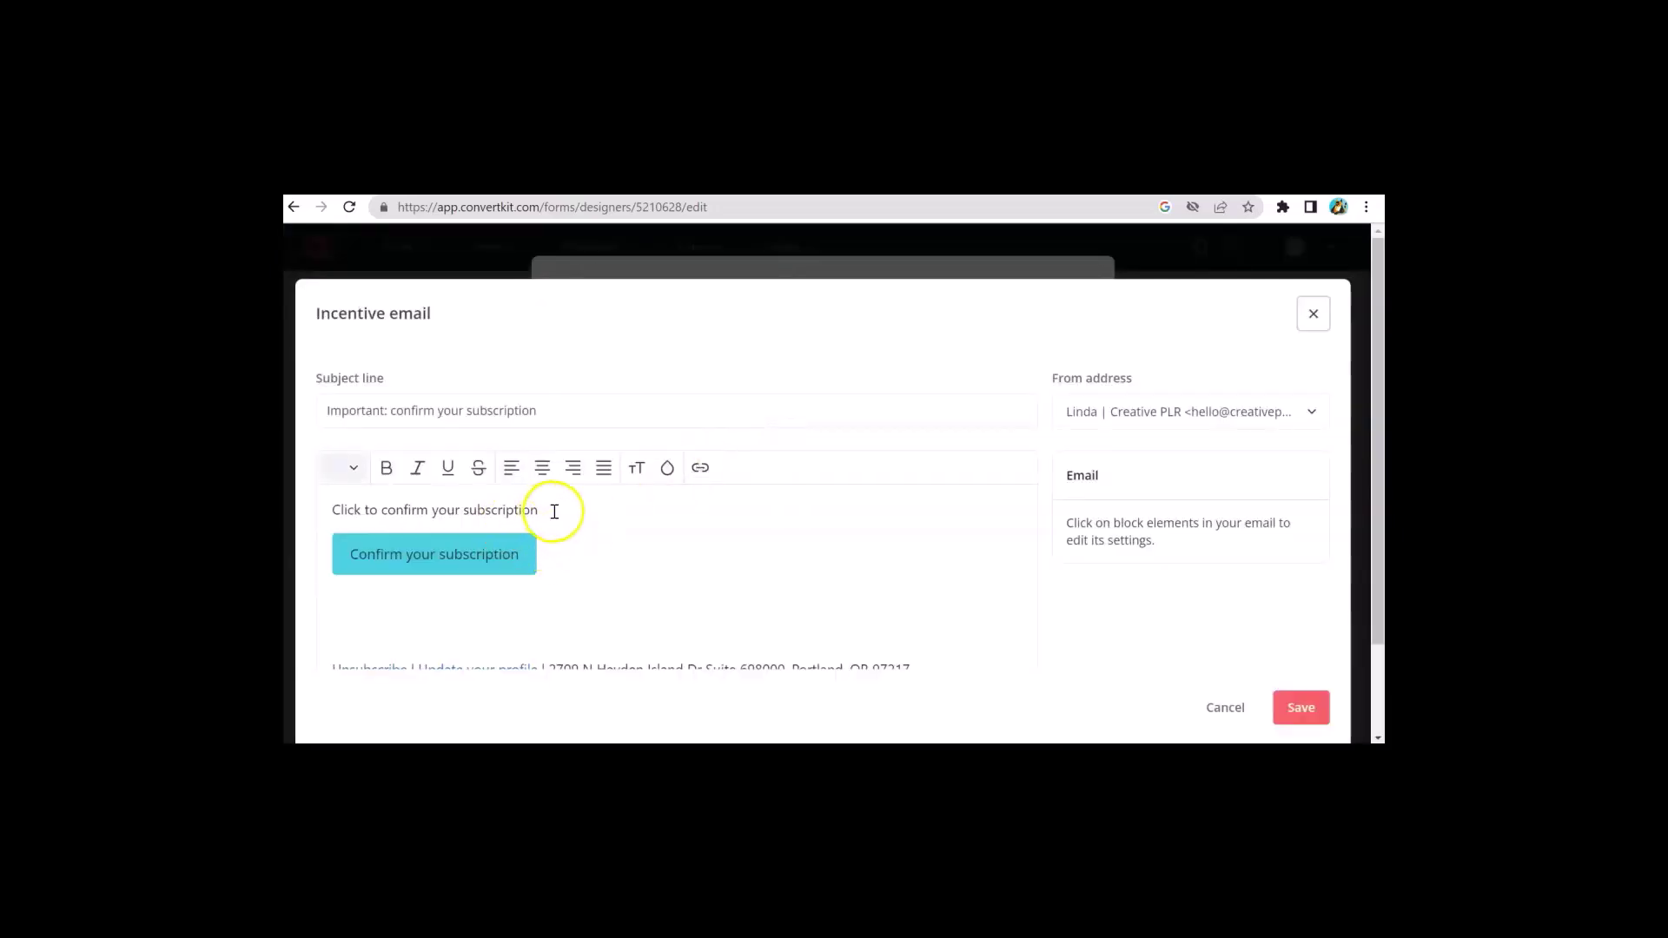
Step: Set the confirm button's background colour to bright cyan #56E0EE
left_click(524, 547)
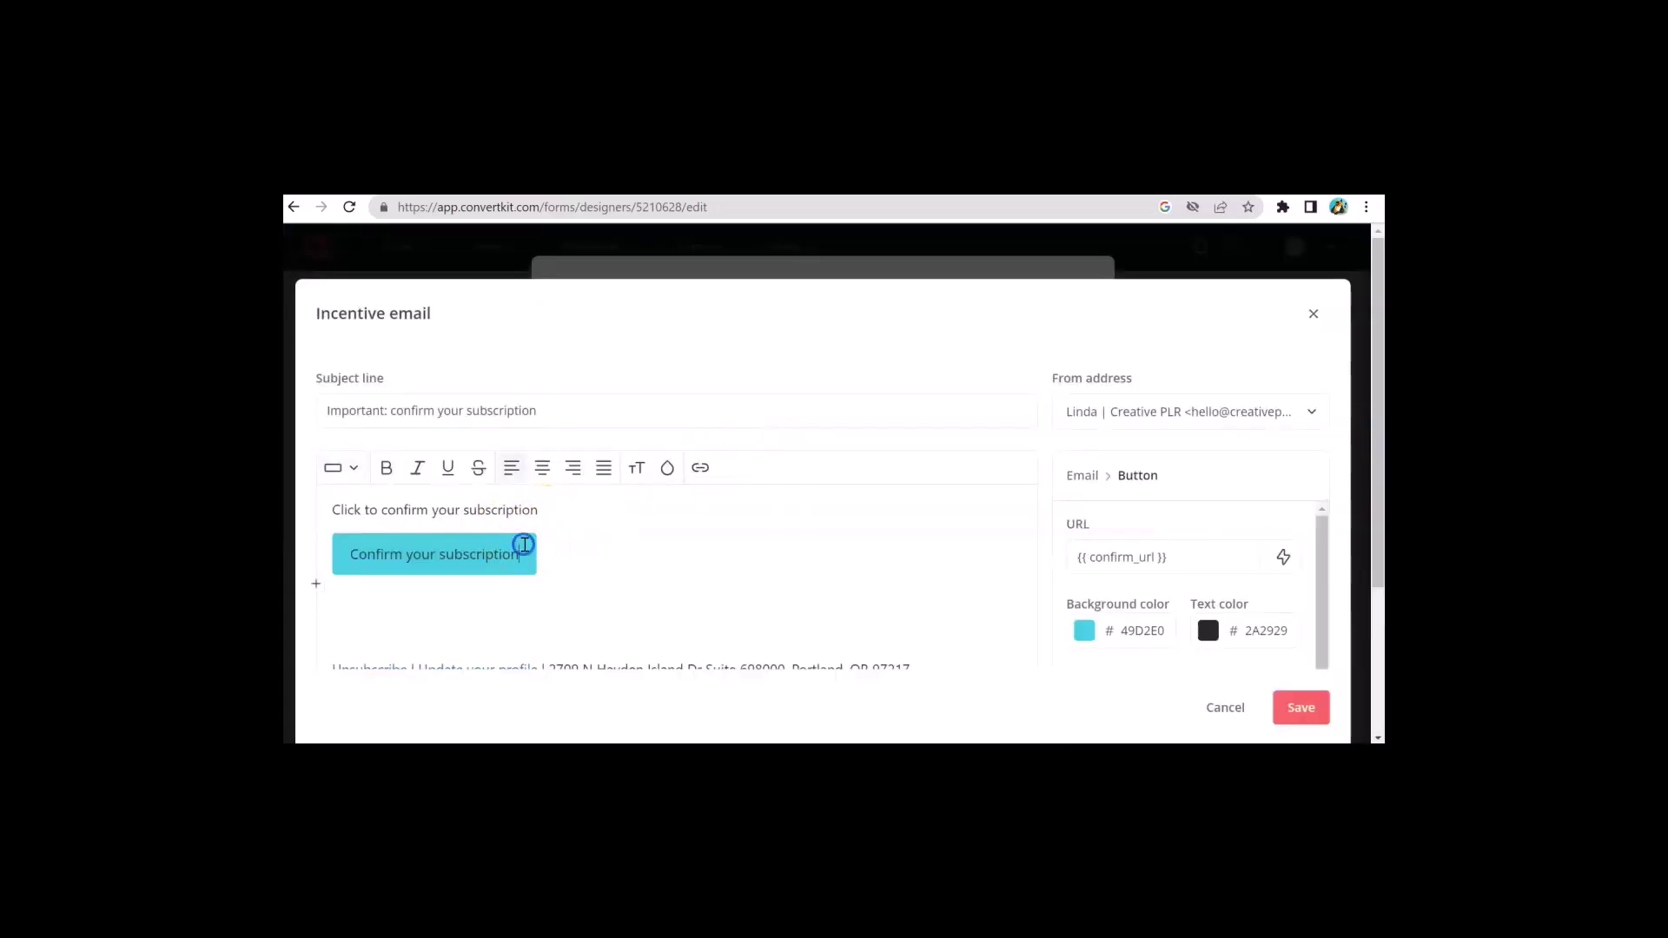
left_click(1084, 632)
left_click(1077, 628)
left_click(663, 600)
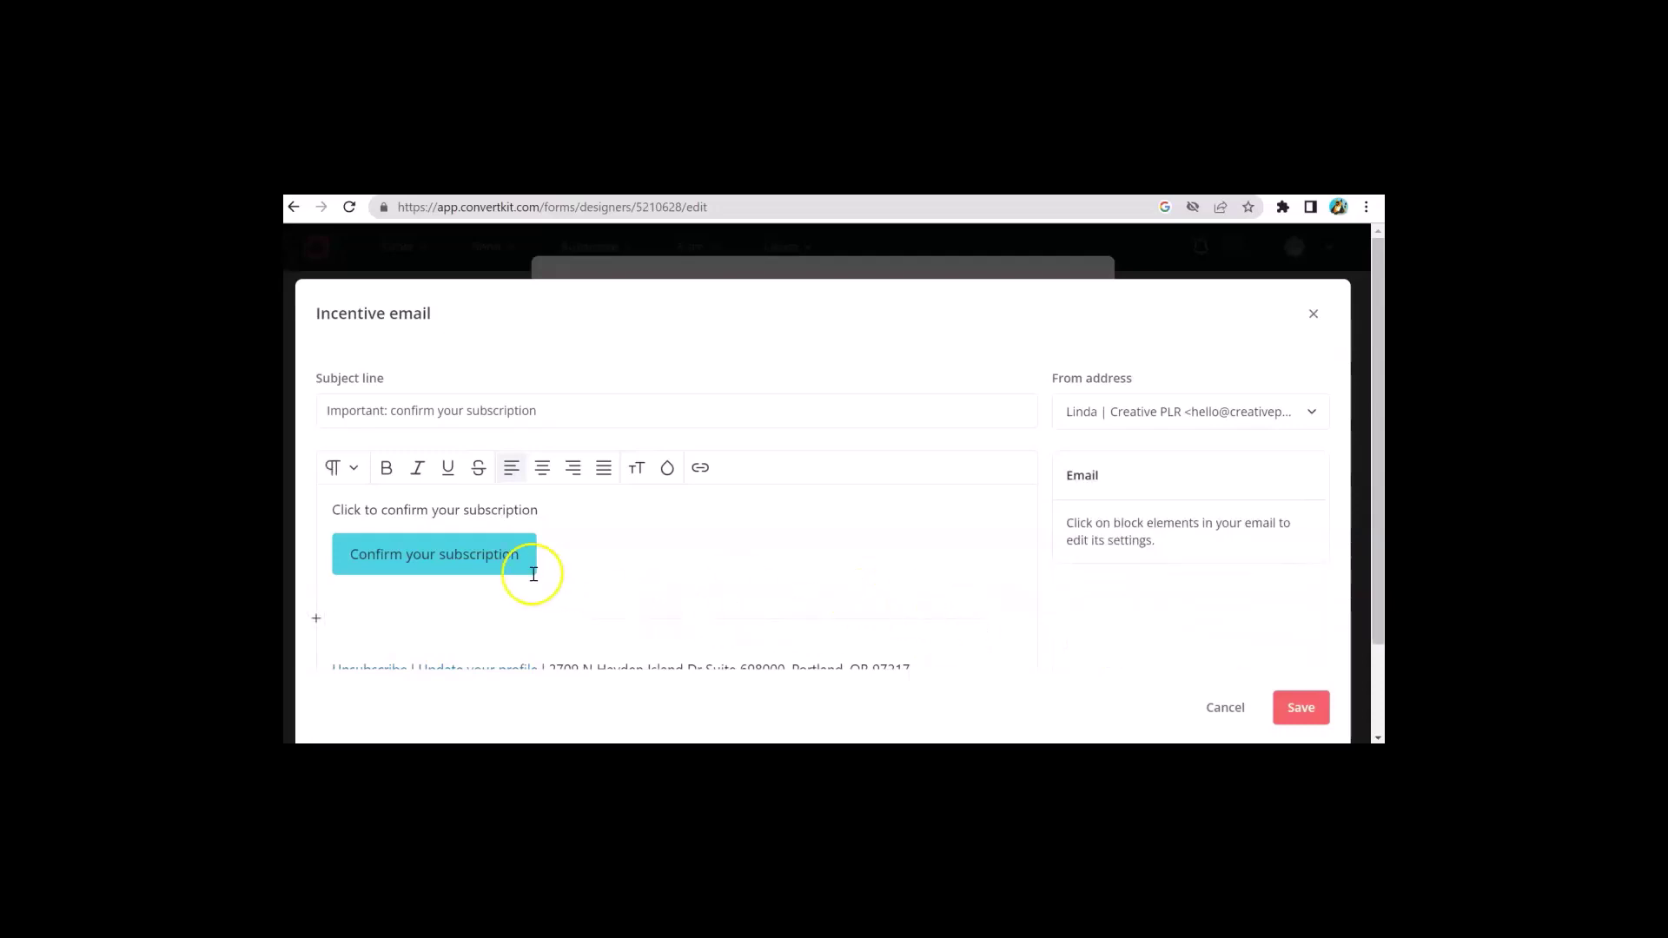
left_click(529, 562)
left_click(1084, 632)
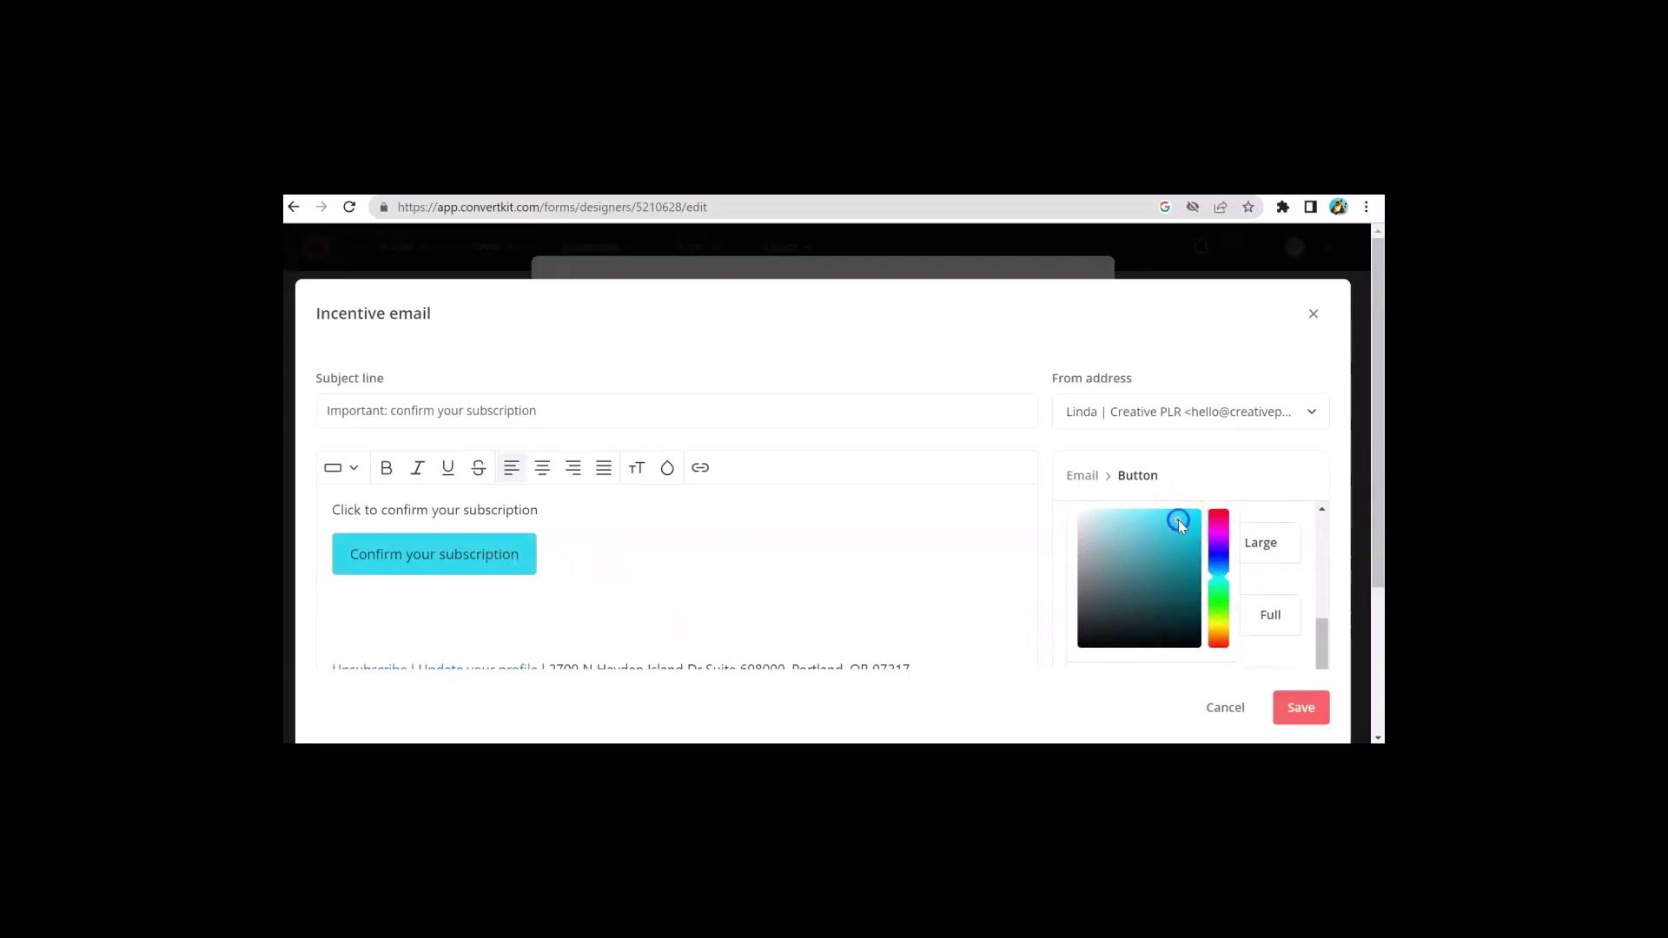
left_click_drag(1178, 520, 1173, 544)
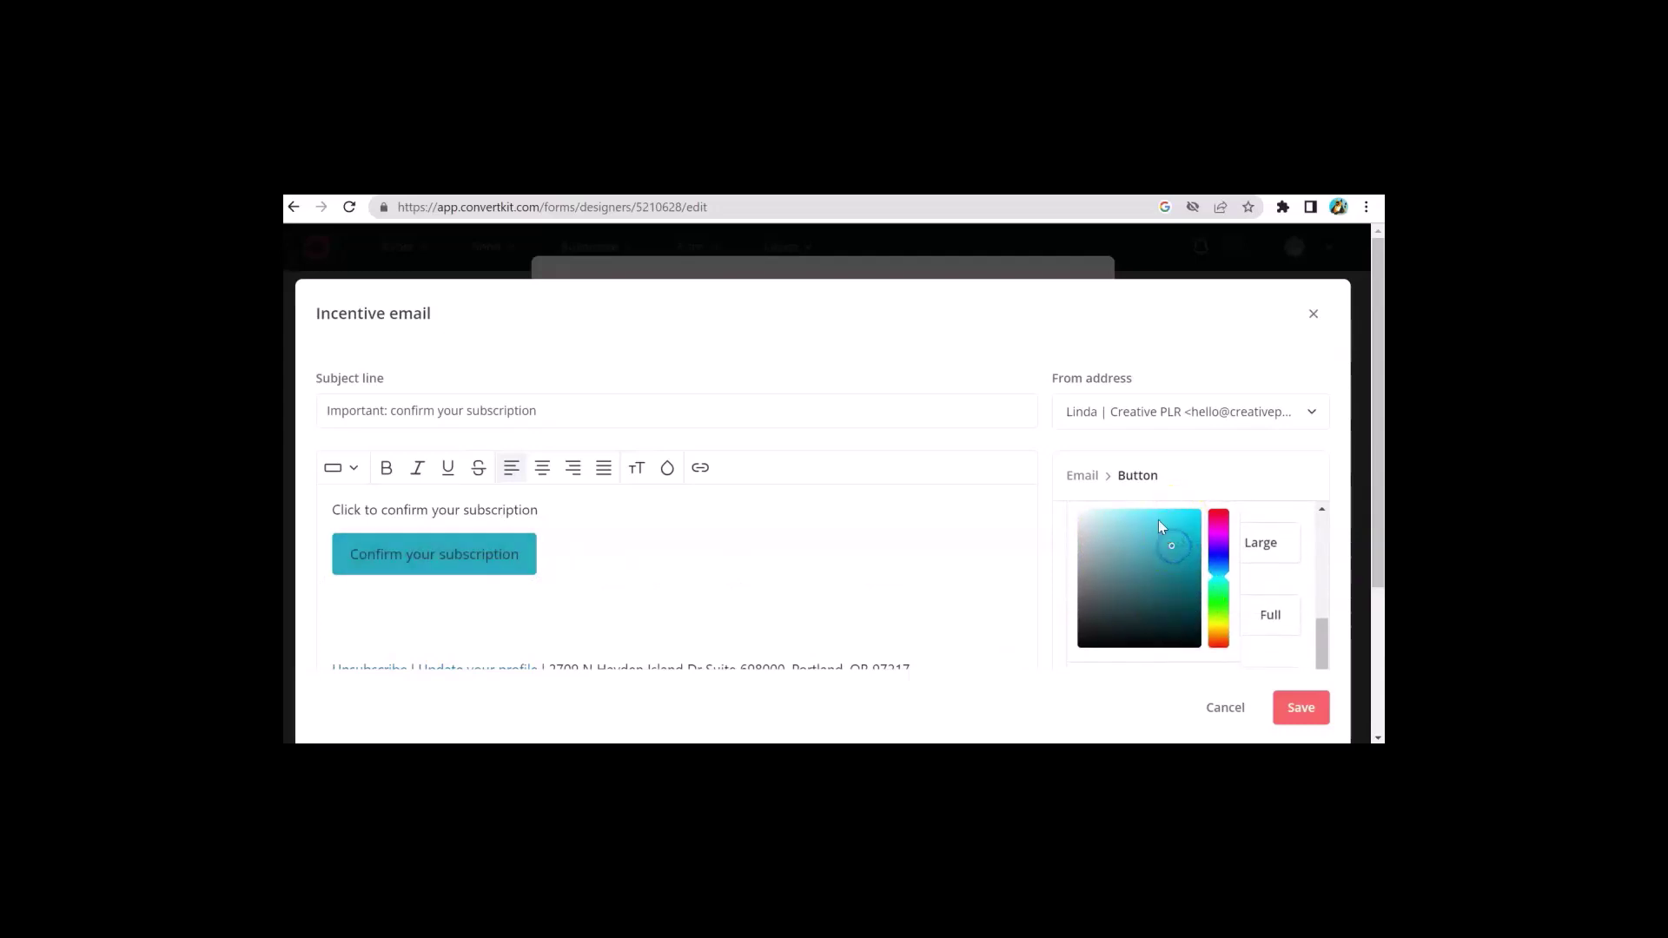
left_click(1159, 519)
Step: Give the confirm button a dark text colour
scroll(1095, 543, "up", 1)
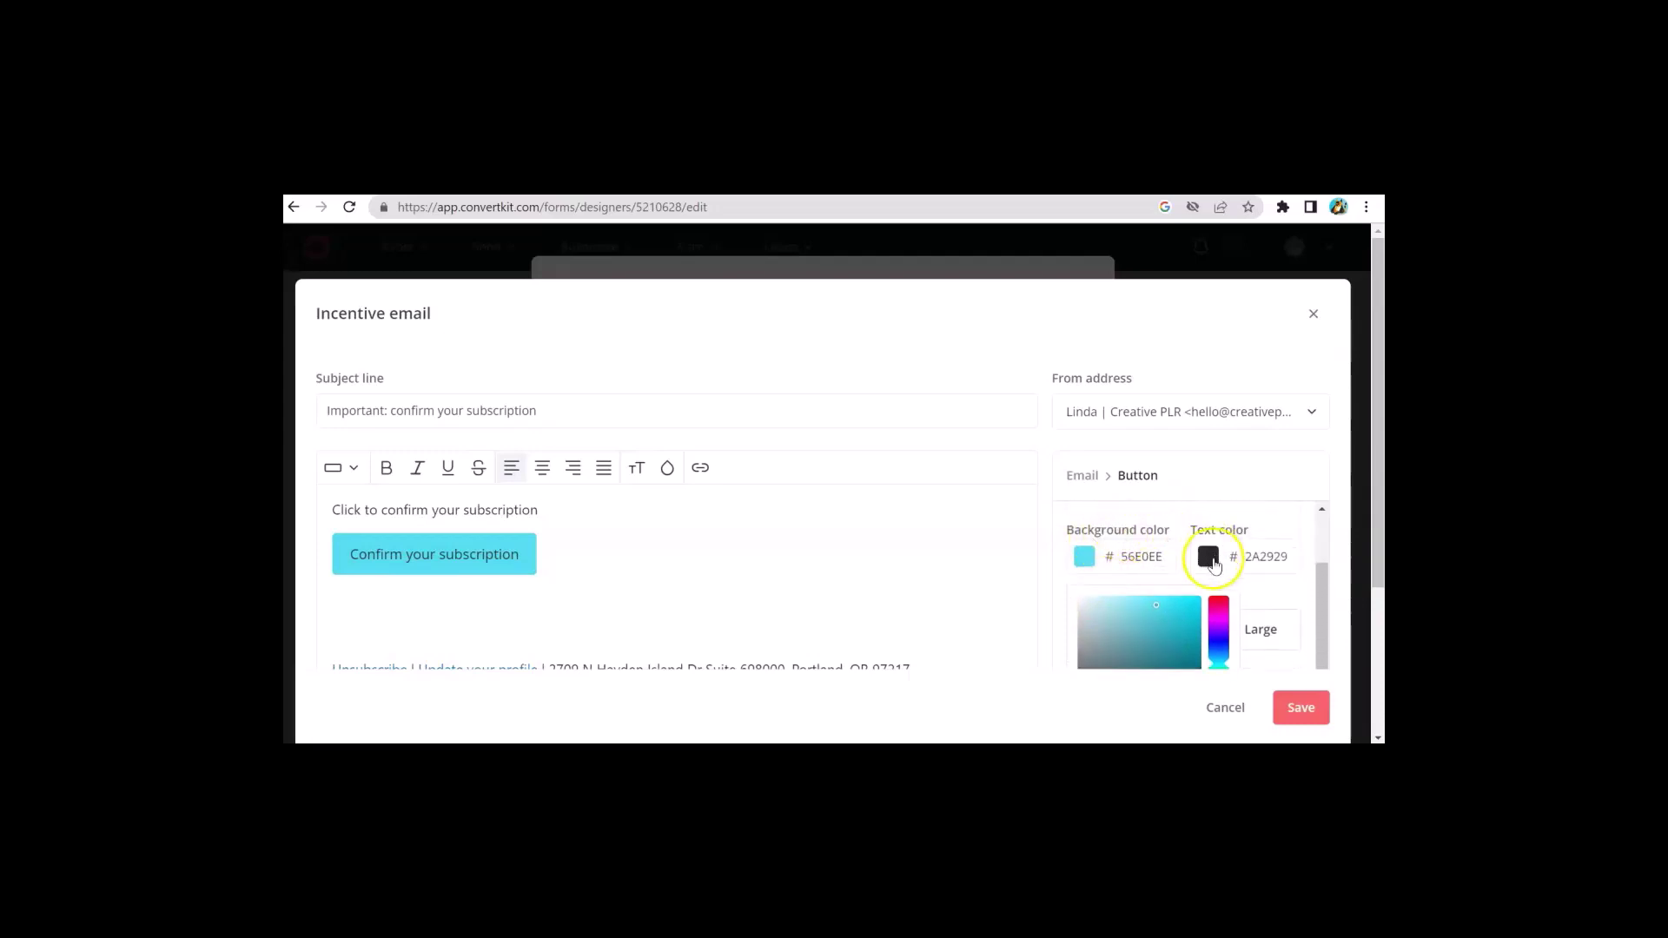
left_click(1209, 559)
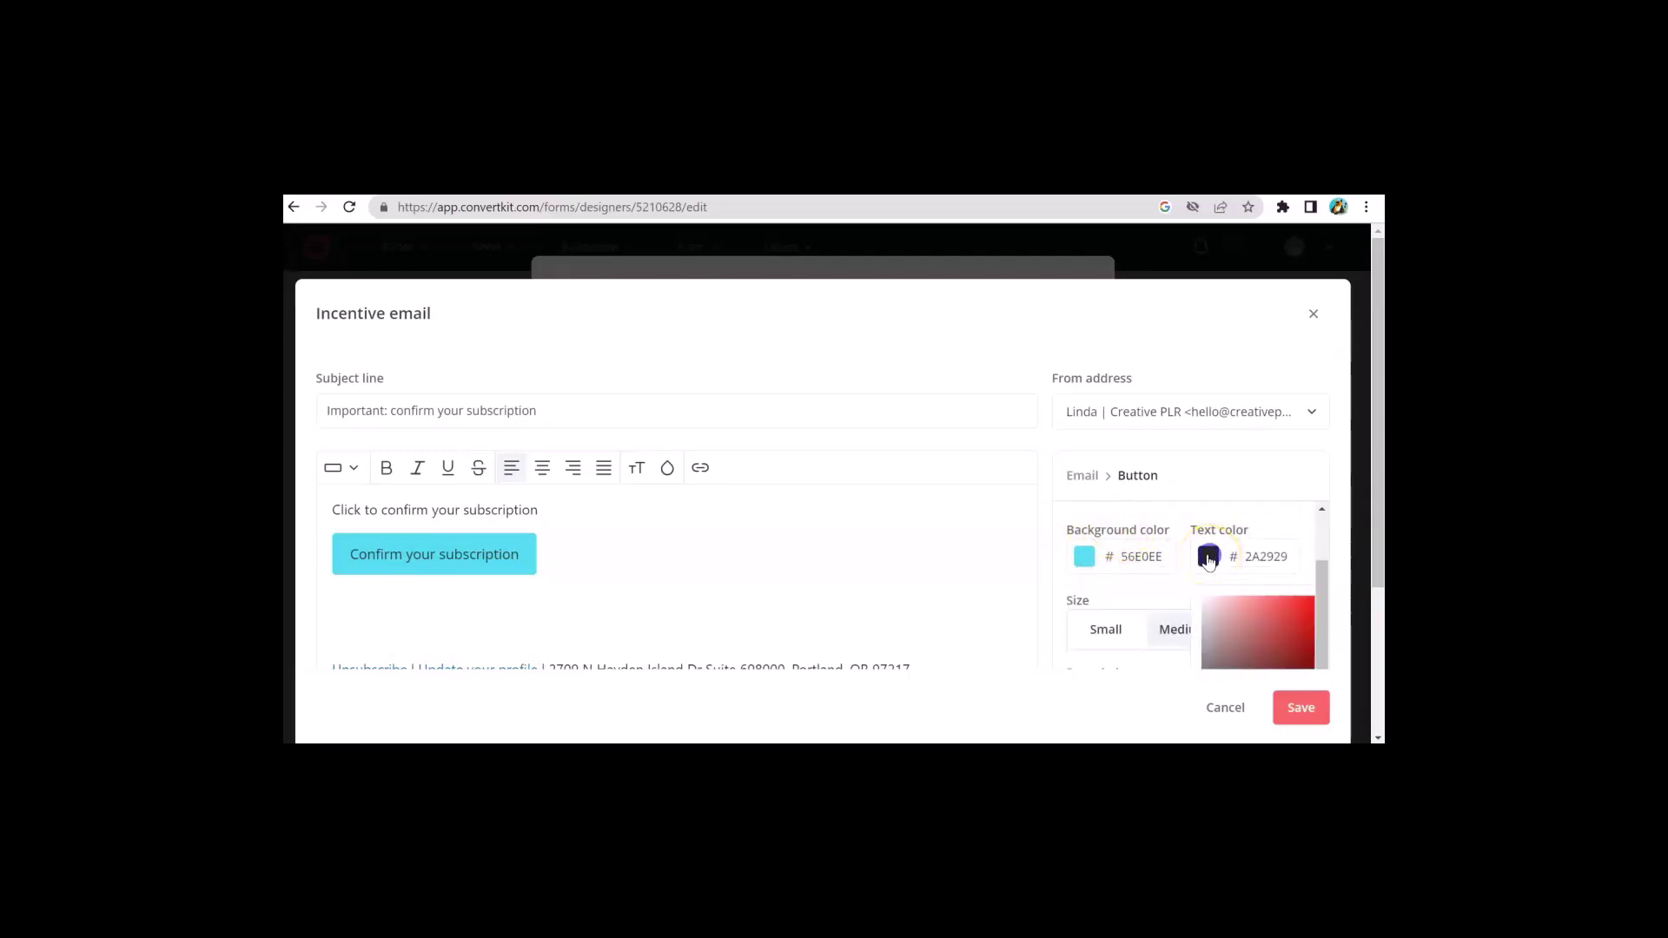
scroll(1212, 598, "down", 1)
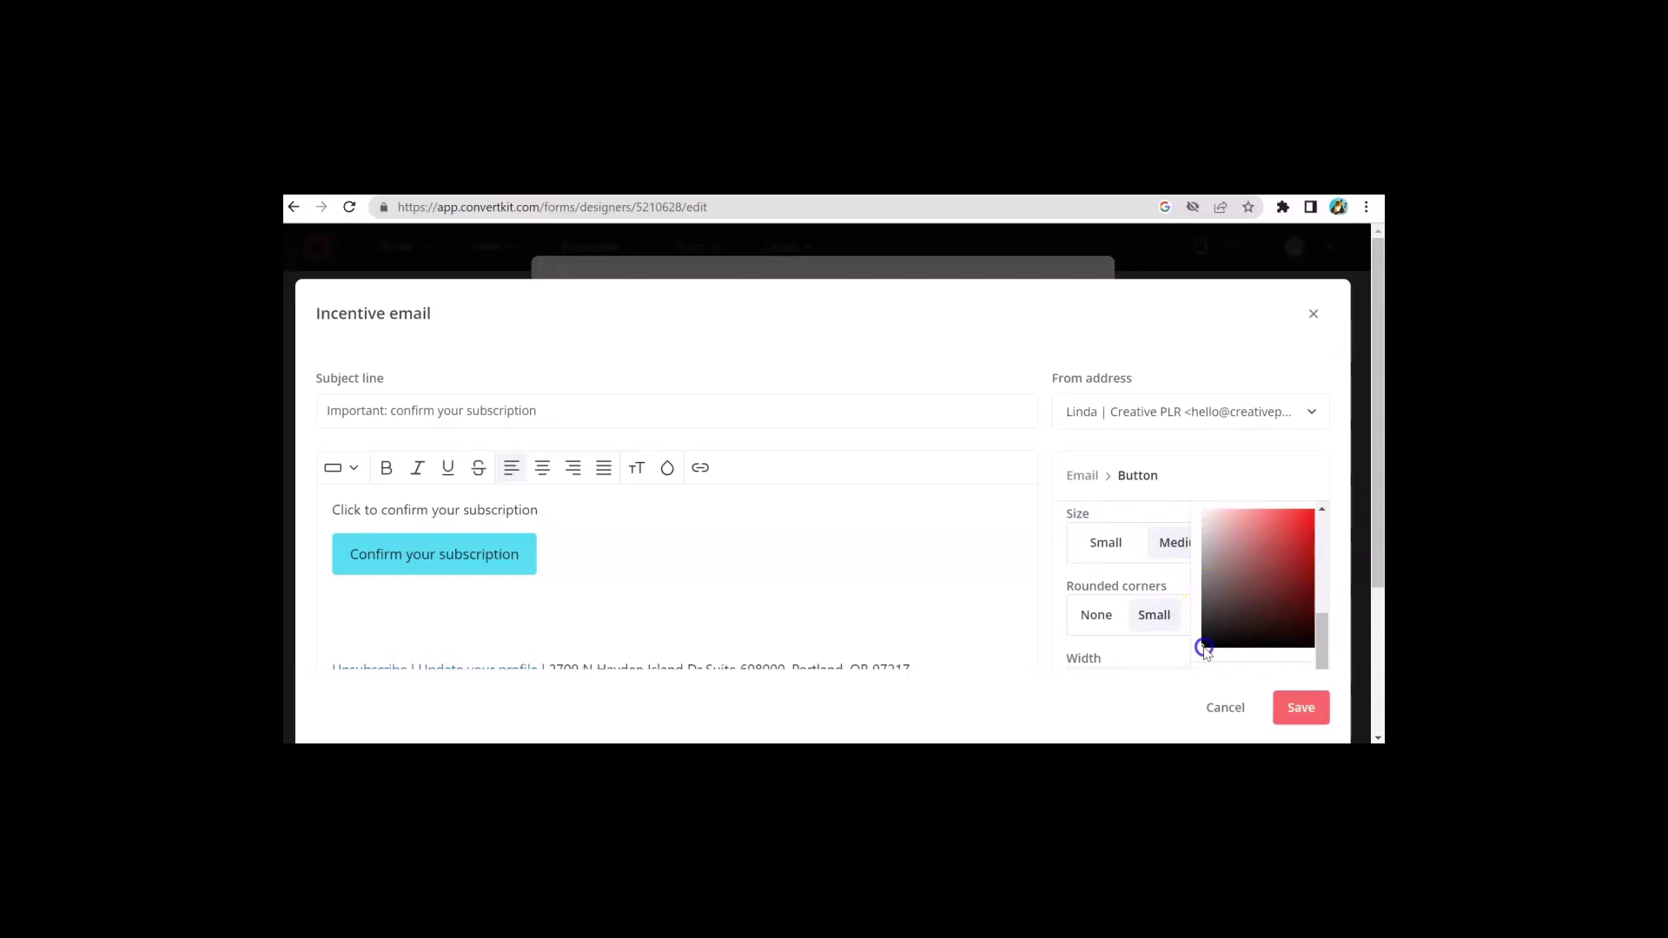
left_click_drag(1205, 650, 1204, 642)
Step: Increase the confirm button's margin and centre-align it in the email
scroll(1121, 651, "down", 1)
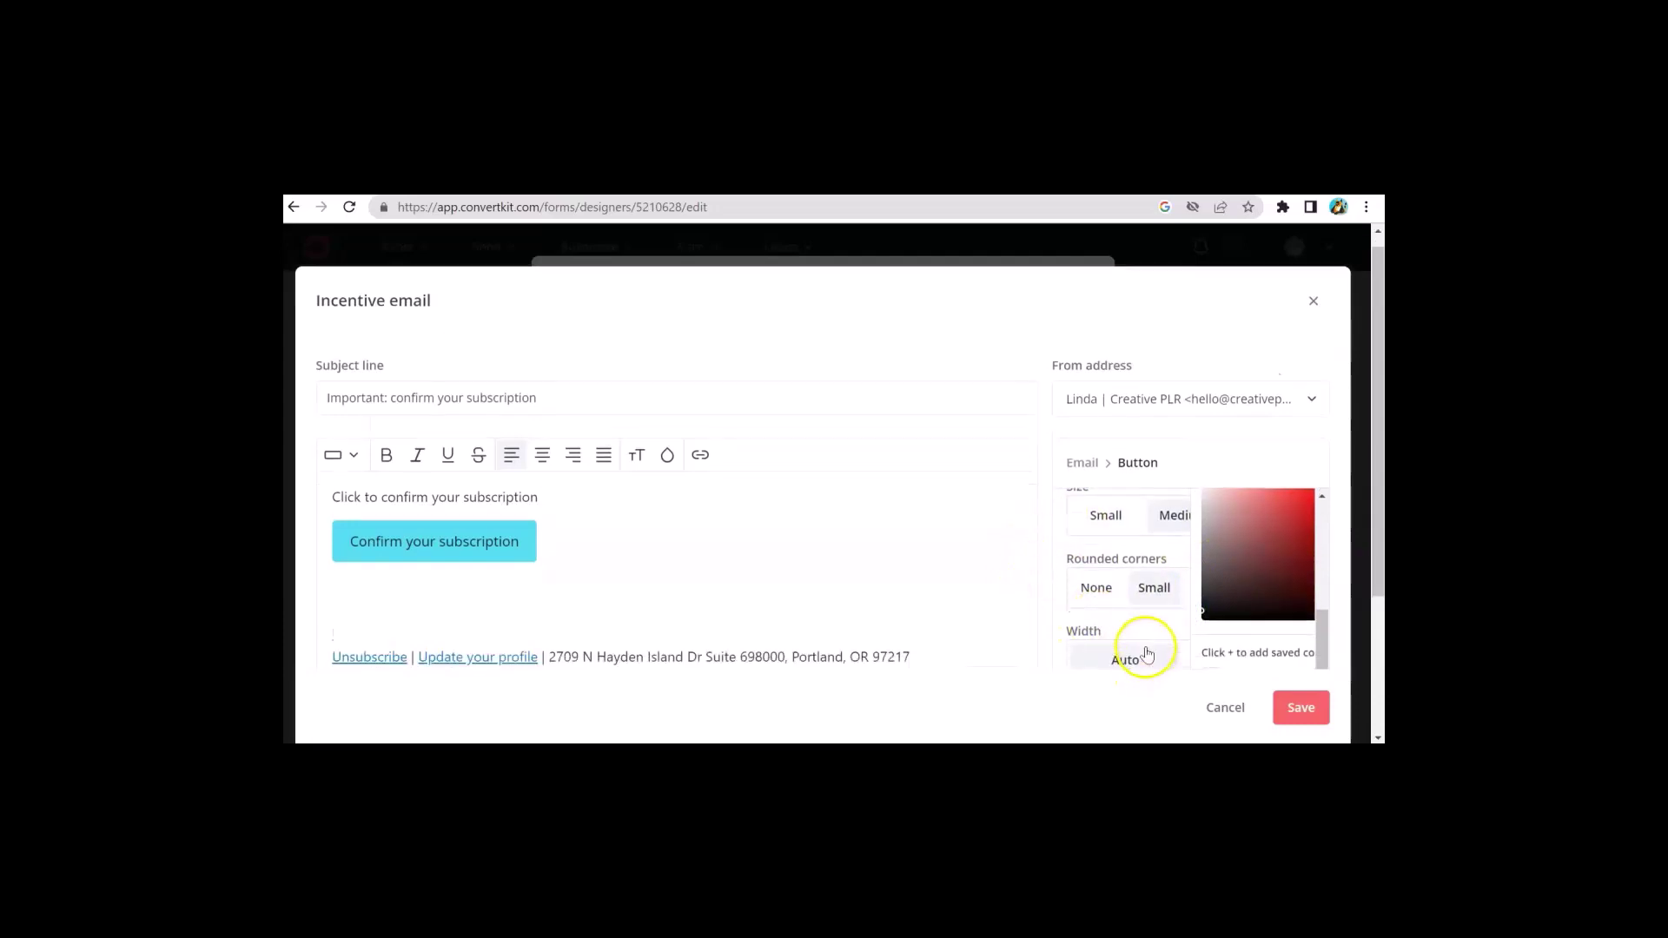
scroll(1132, 652, "down", 2)
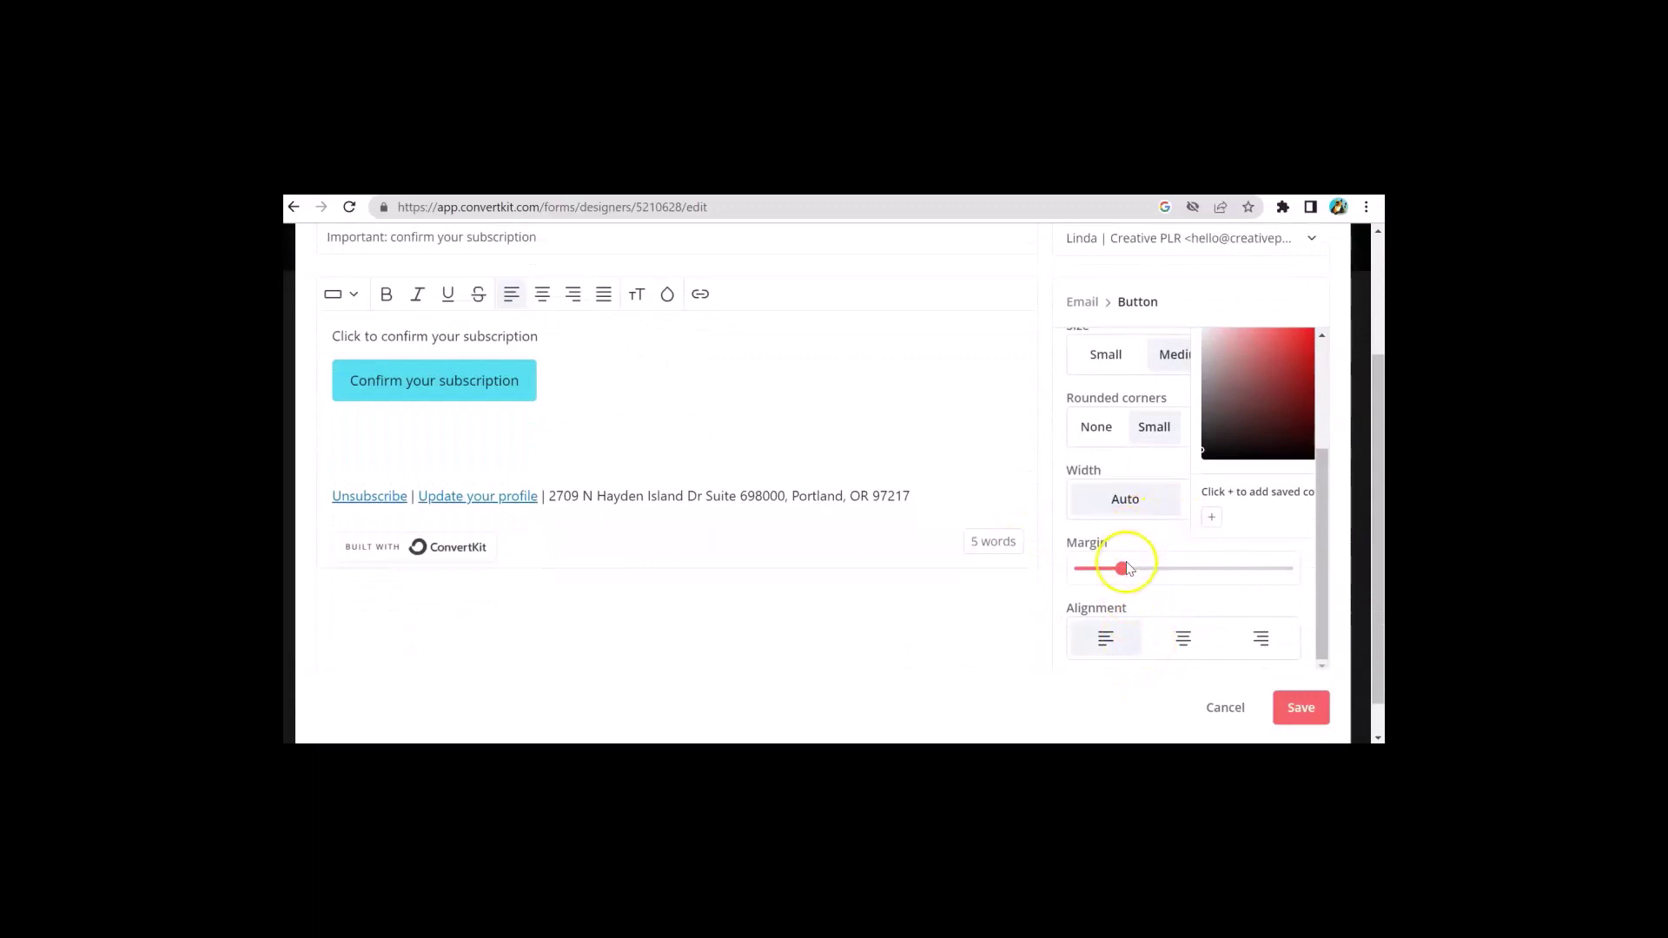
left_click_drag(1125, 567, 1149, 570)
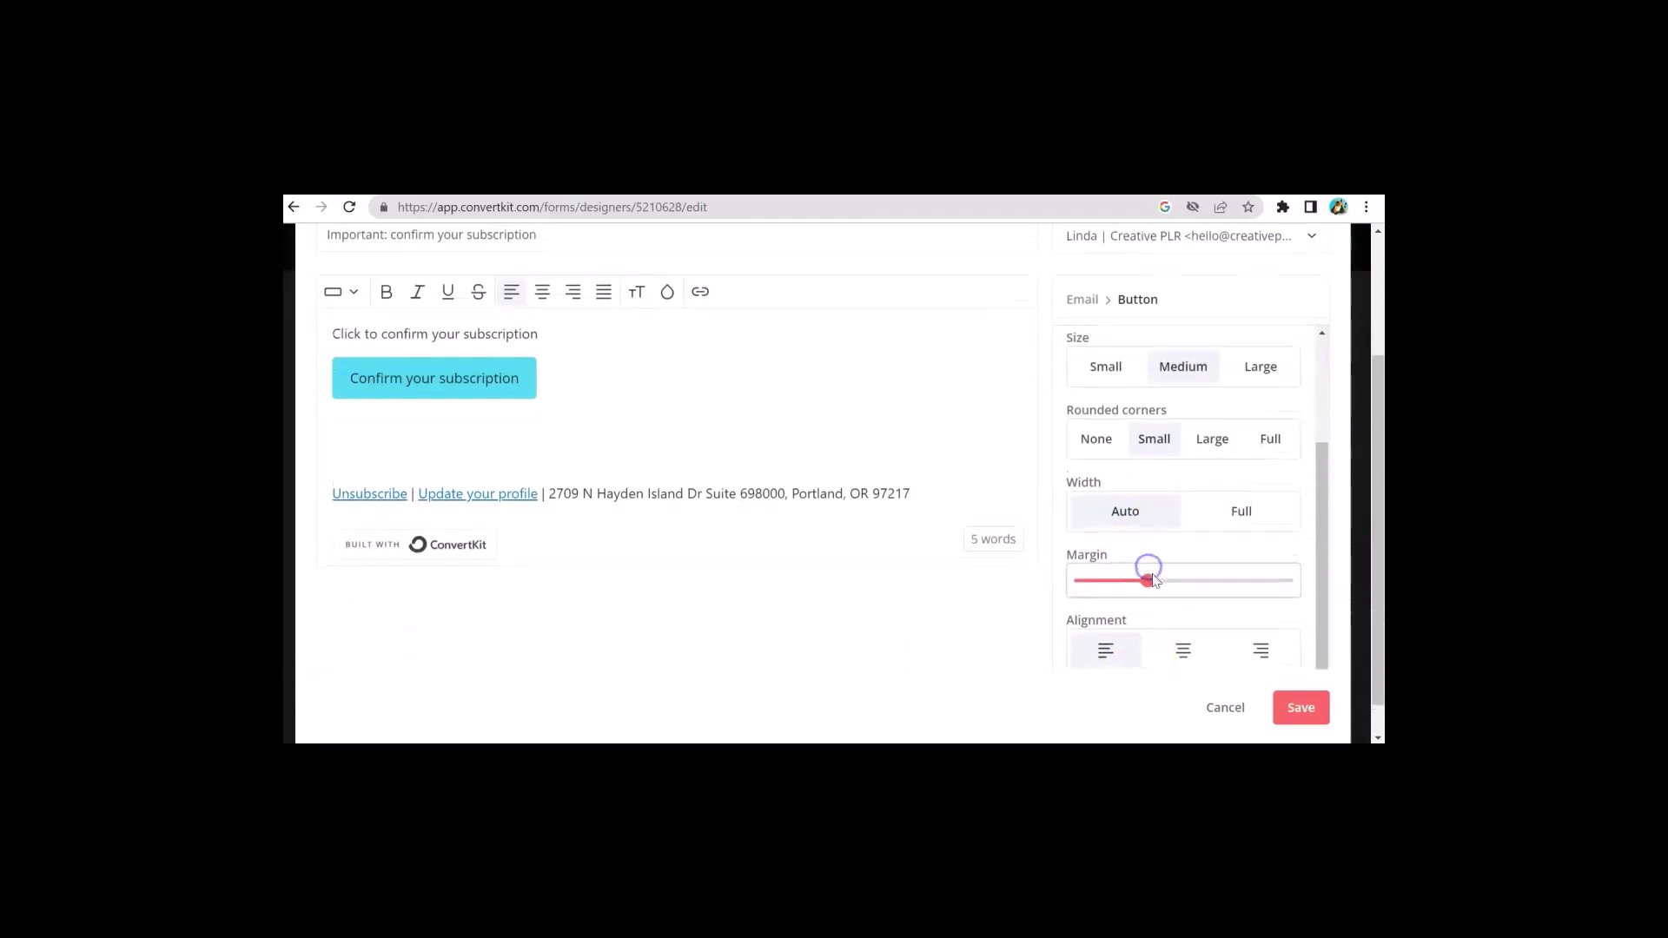
scroll(1149, 590, "down", 1)
left_click(1187, 609)
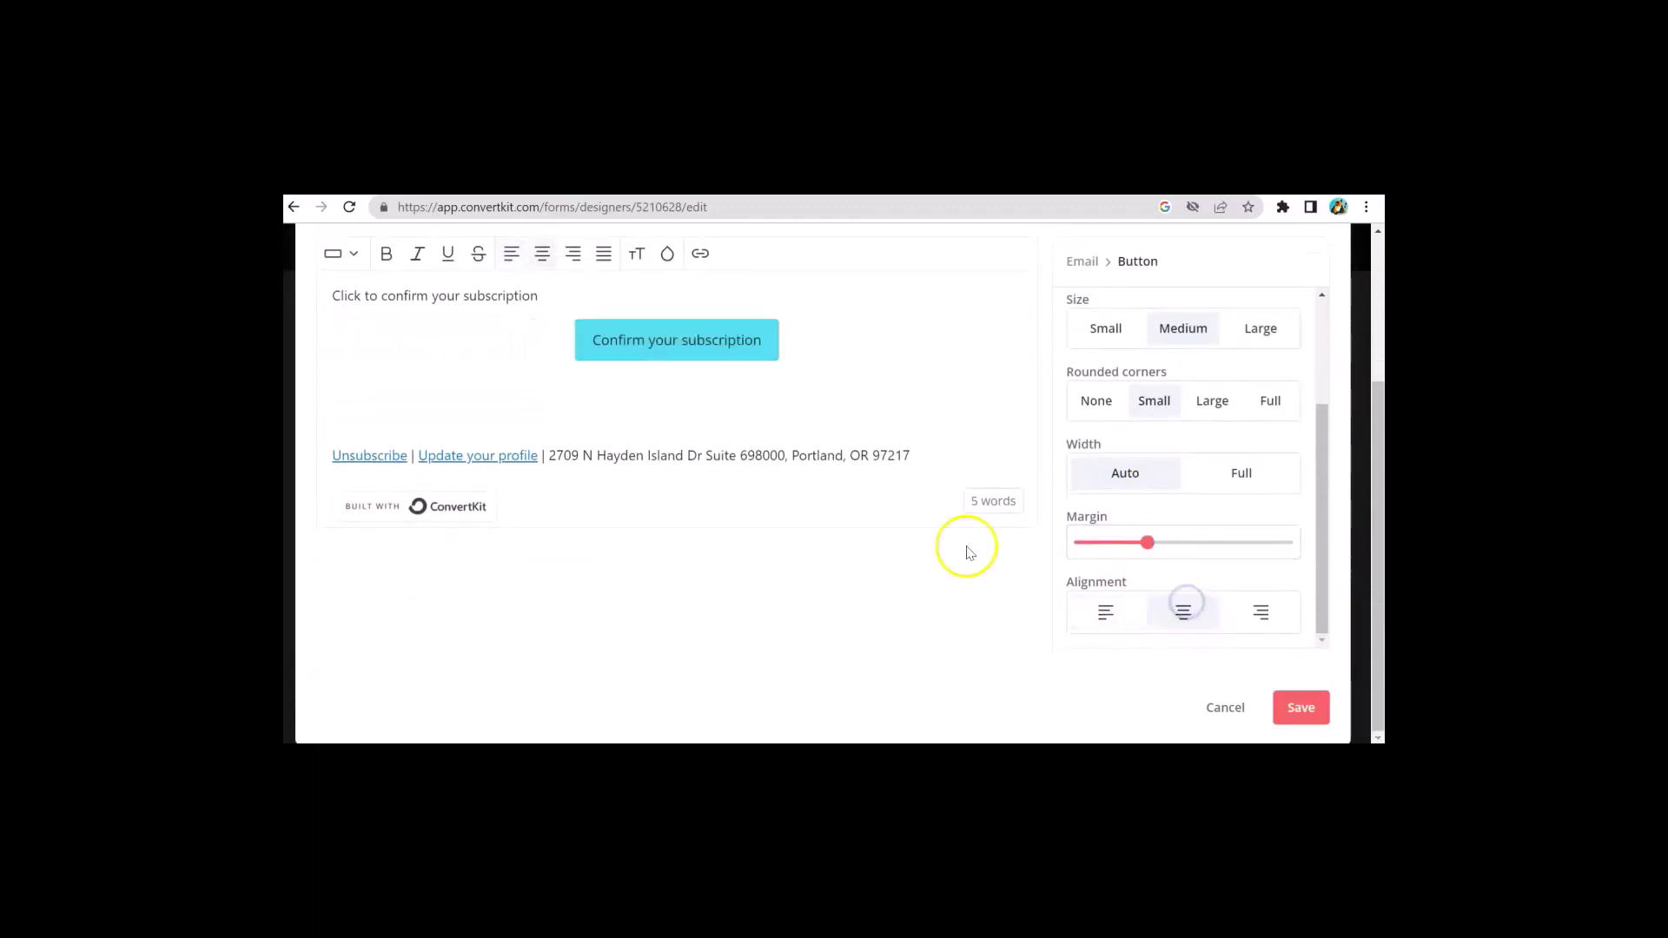
scroll(913, 525, "up", 1)
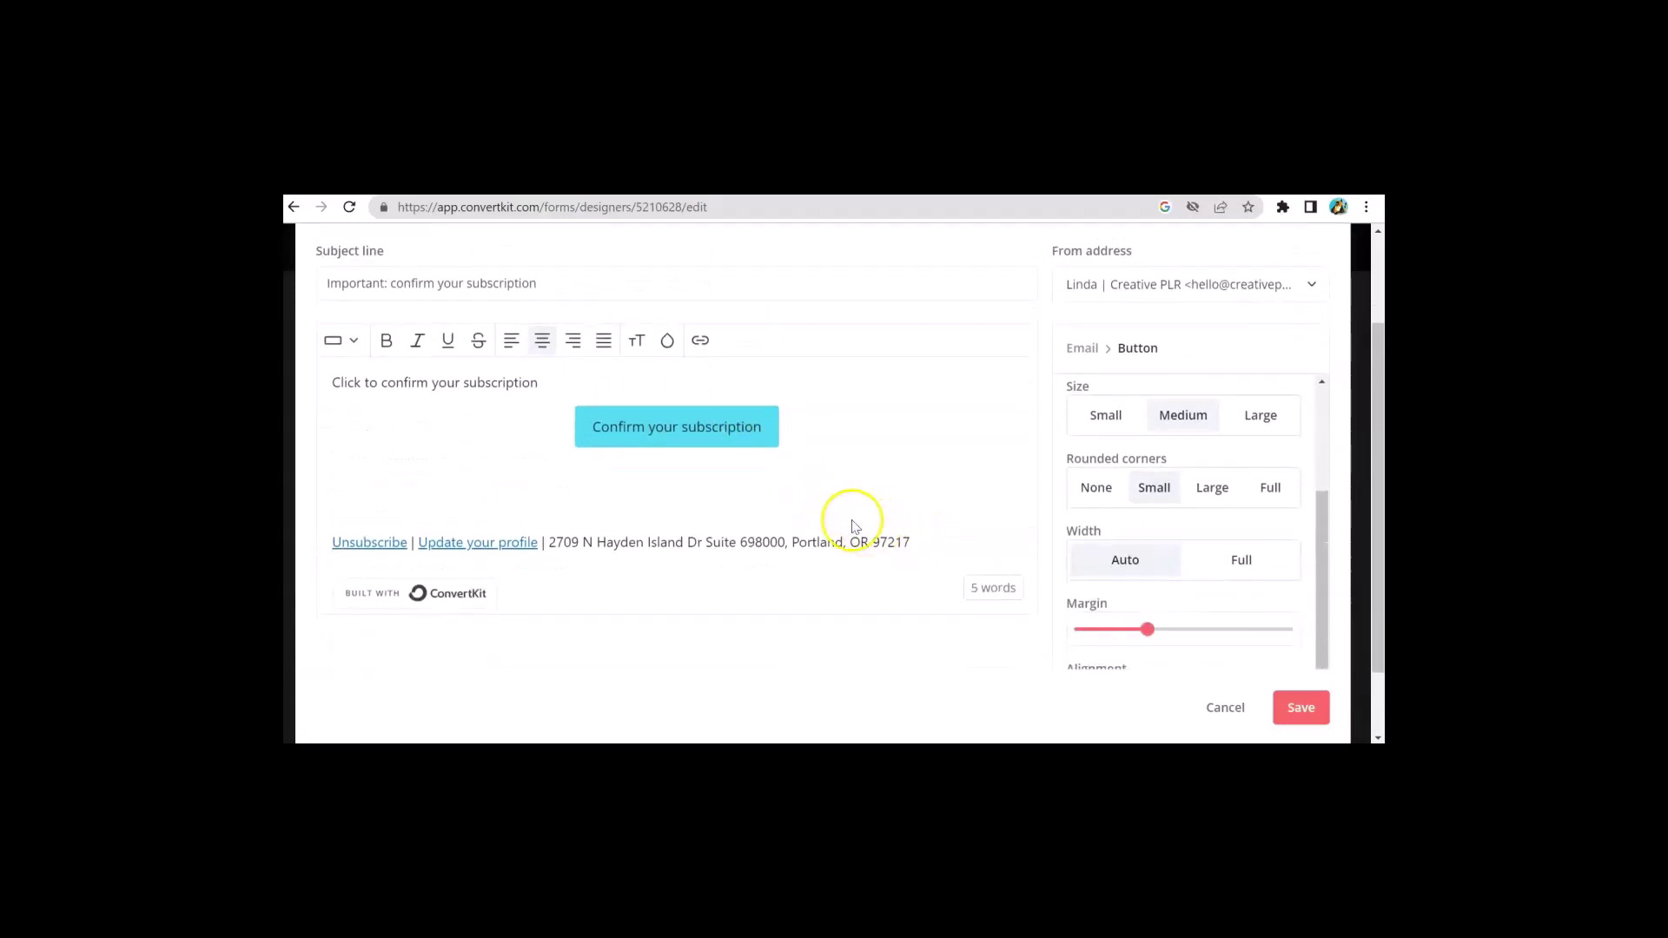
scroll(834, 504, "up", 1)
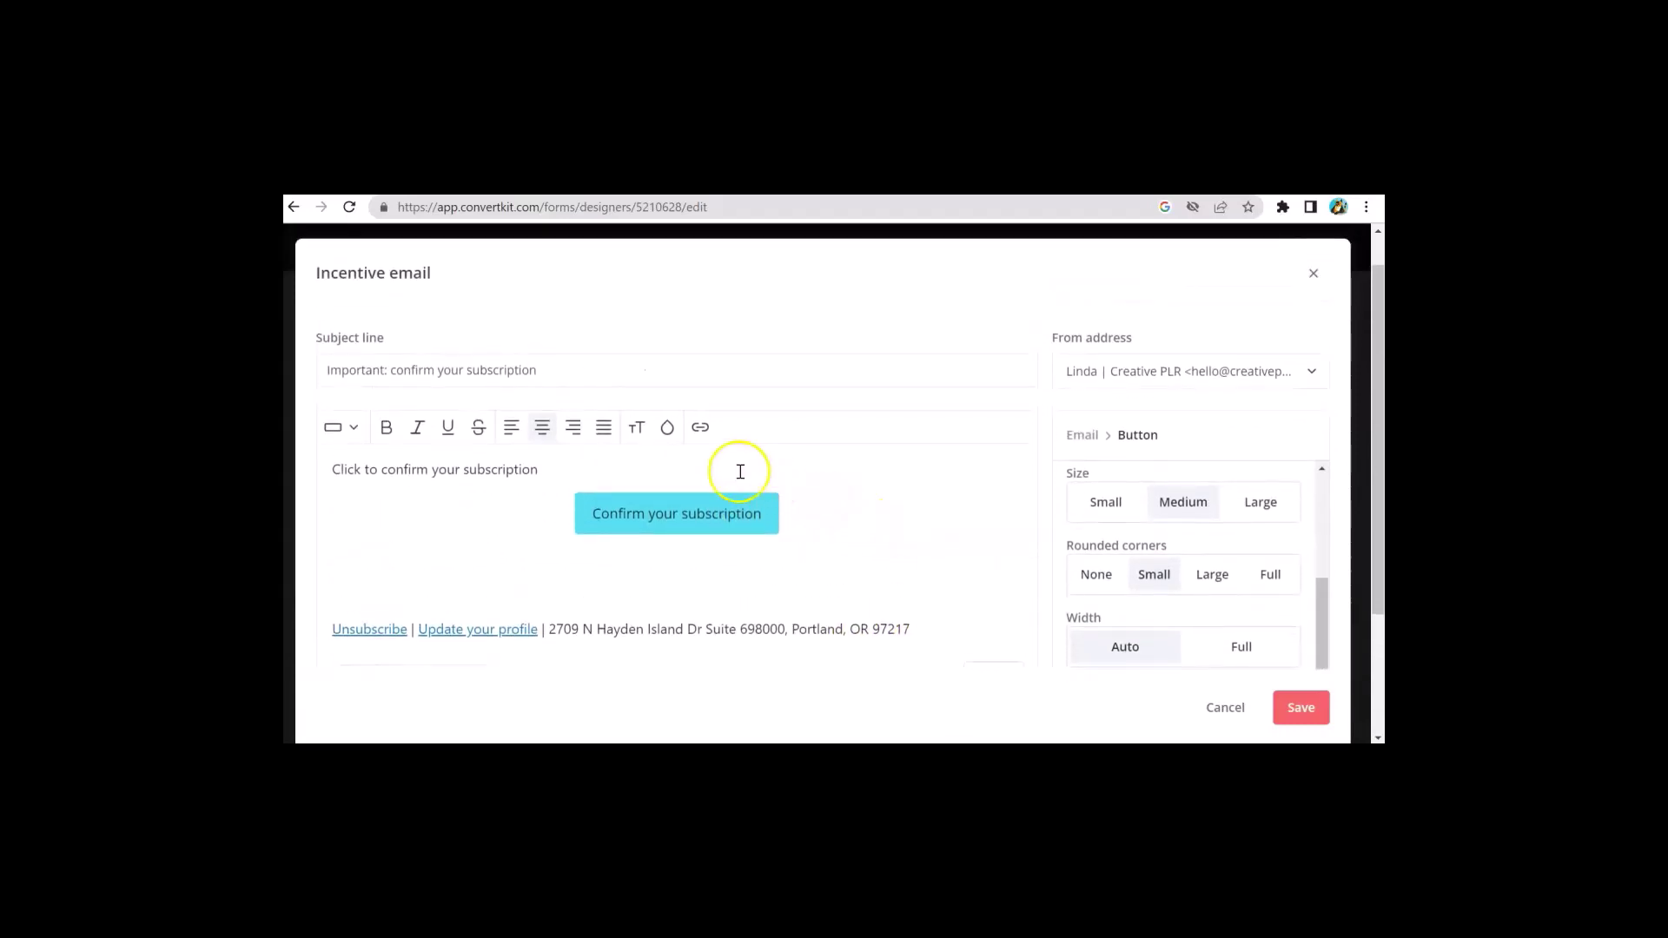
Step: Select the 'Click to confirm your subscription' line to replace it with a personal welcome
left_click(552, 470)
left_click_drag(555, 469, 321, 469)
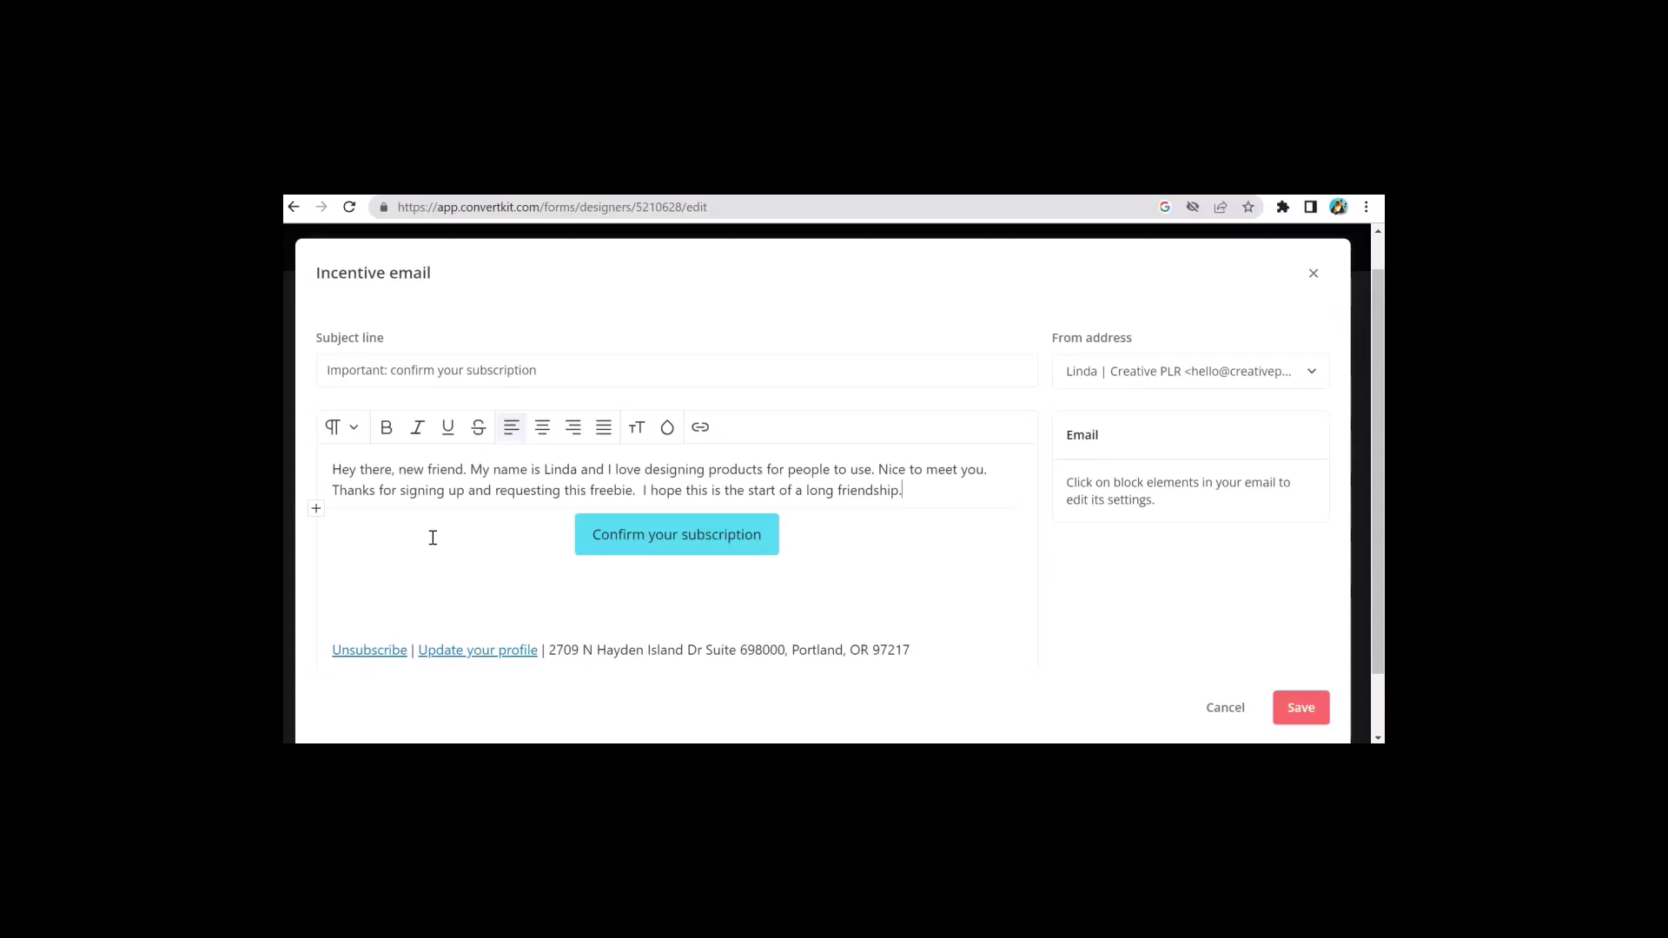
Step: Save the incentive email, then the Form Settings, then the whole form
left_click(688, 501)
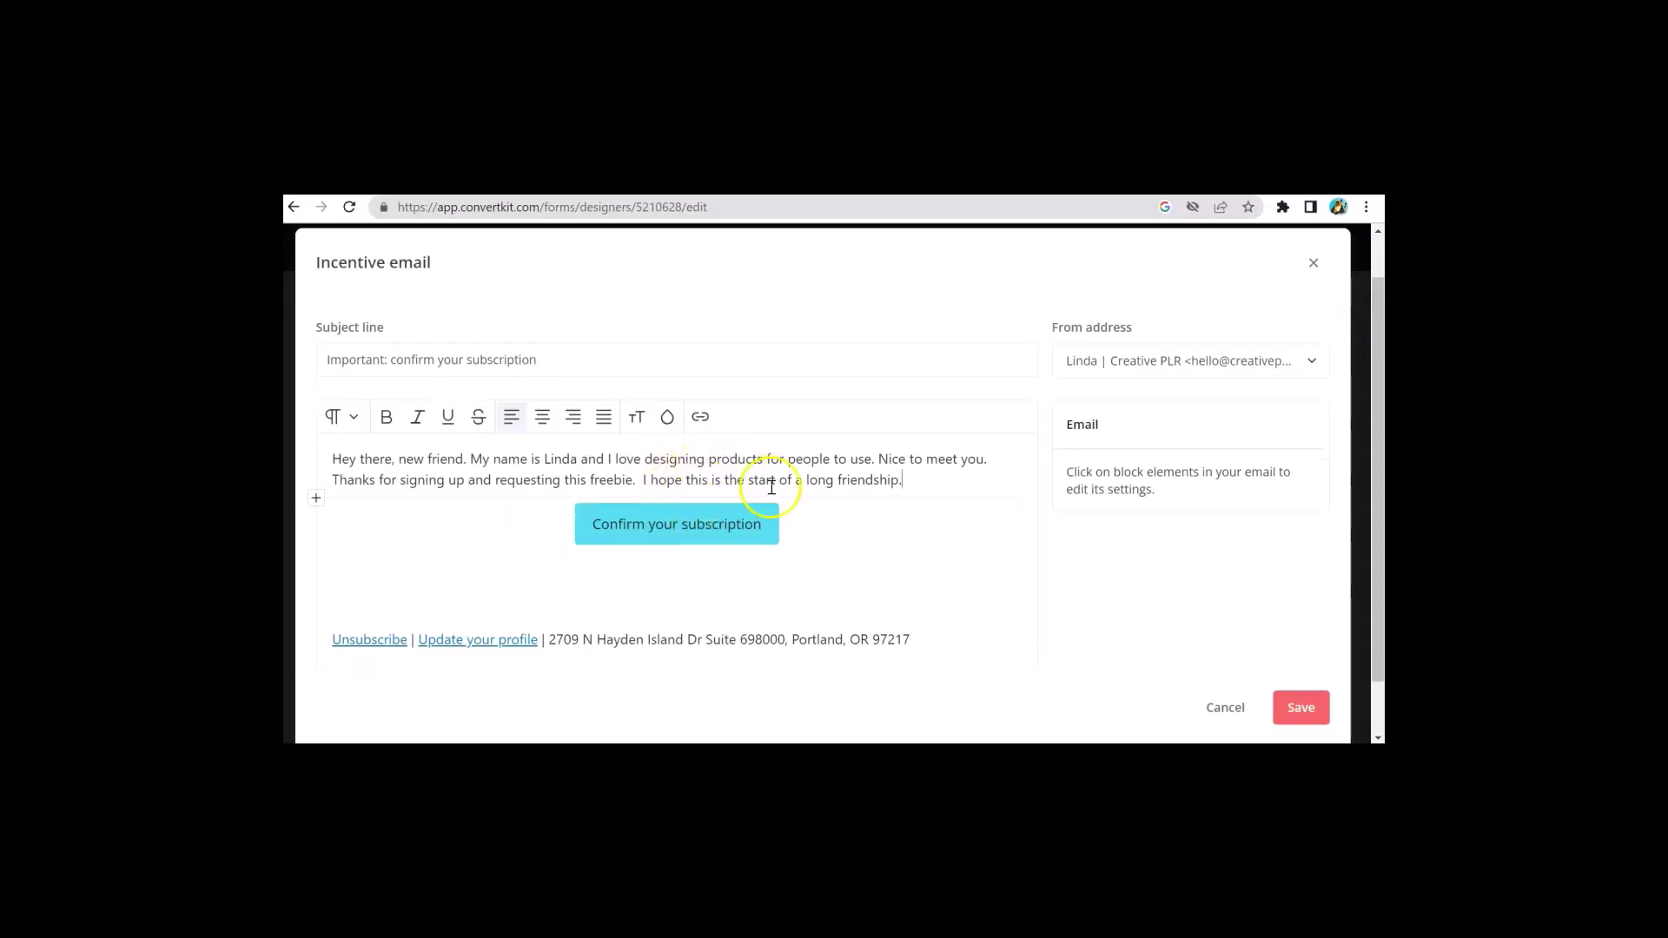
scroll(772, 486, "down", 1)
left_click(1296, 700)
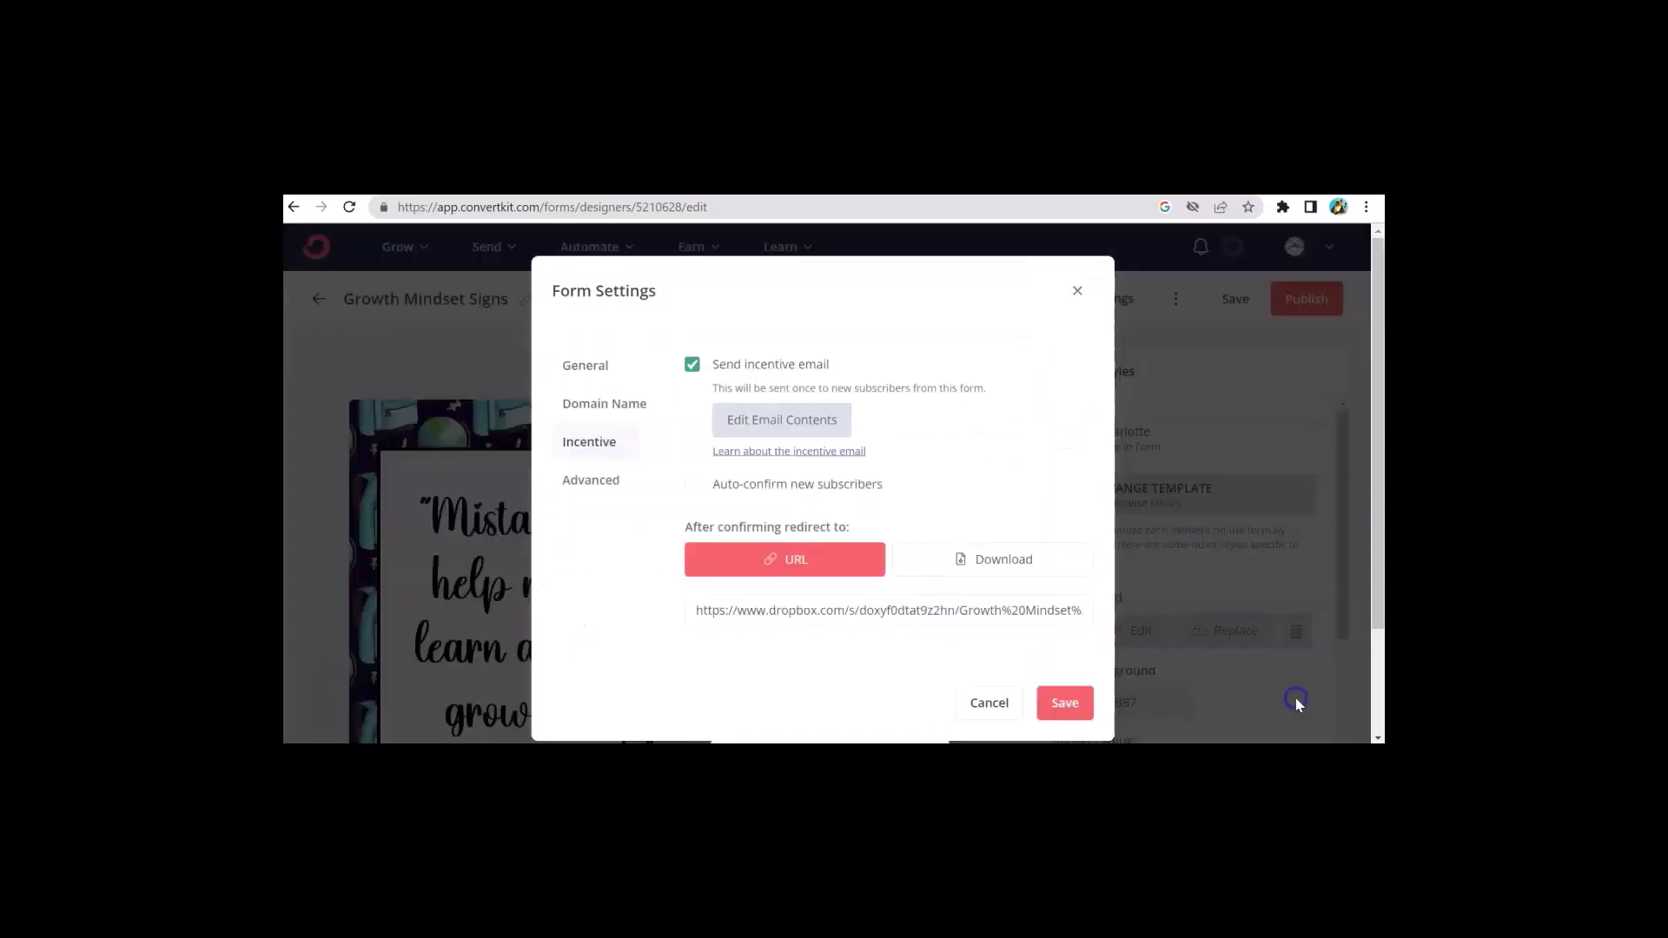
left_click(1065, 695)
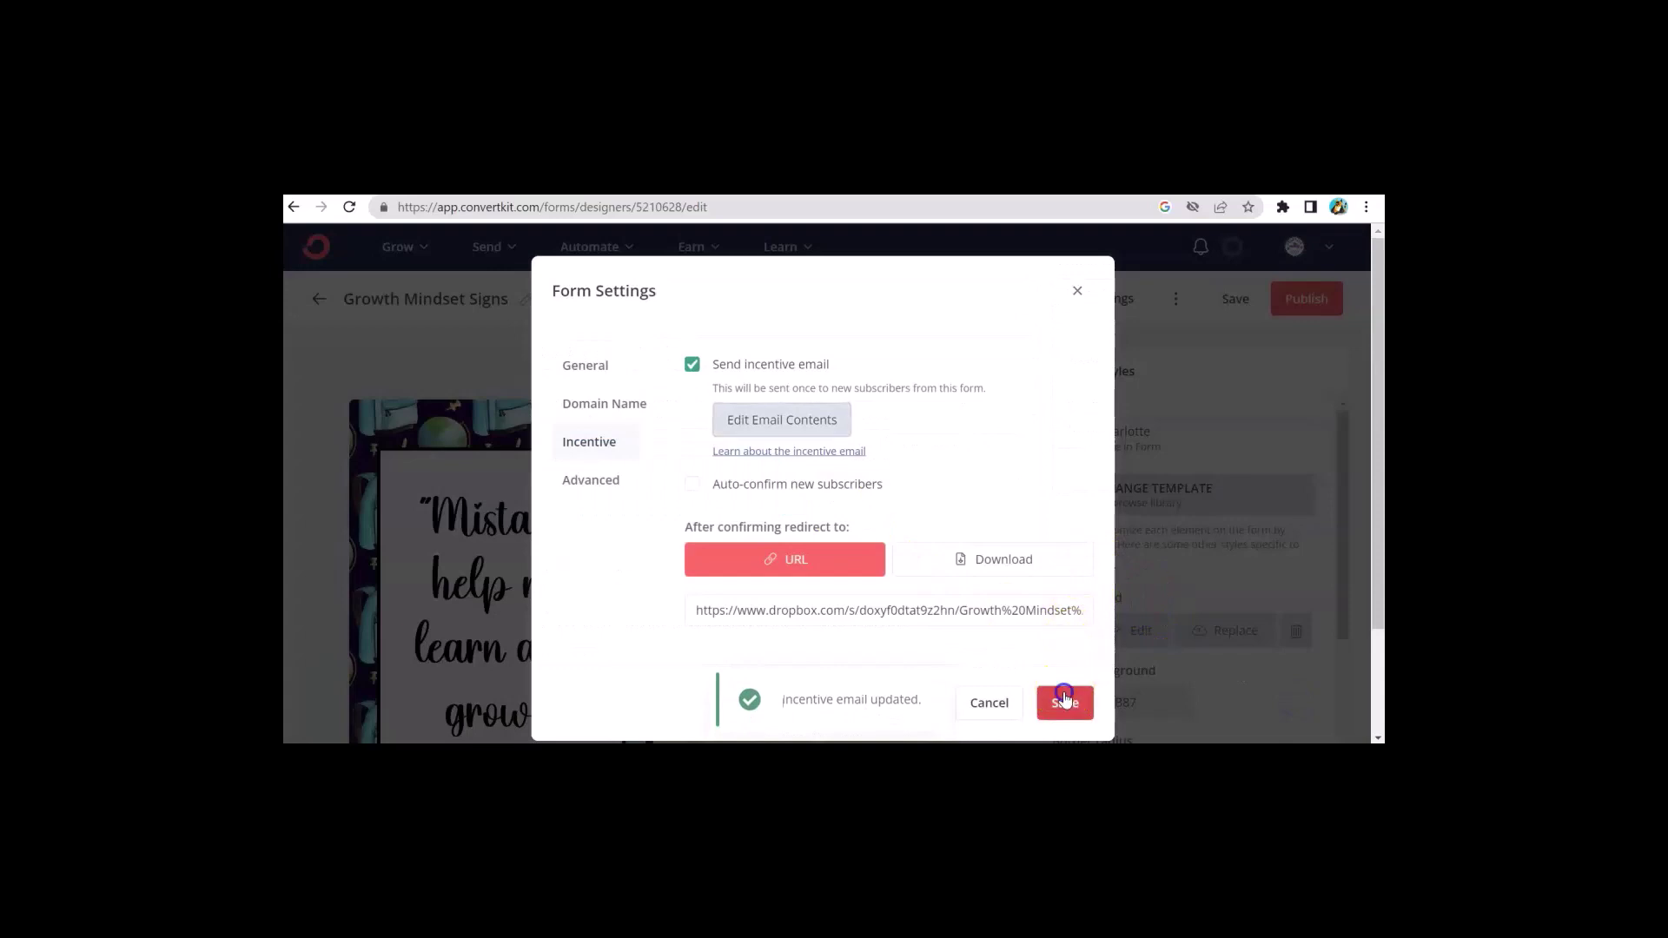
left_click(1232, 299)
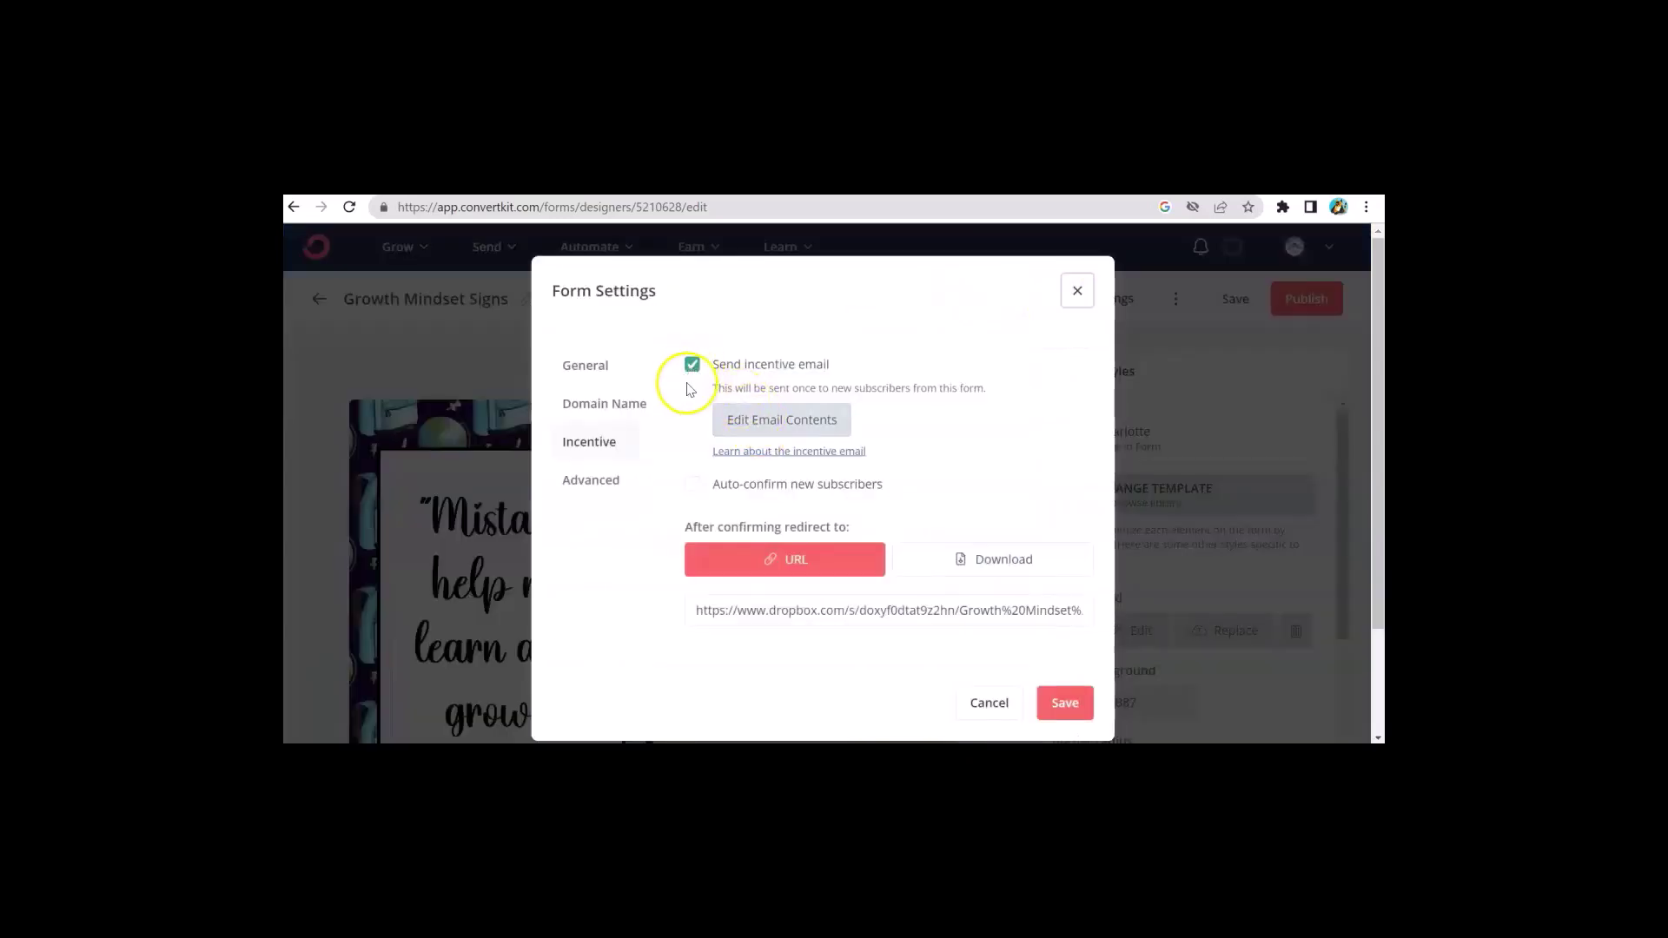
left_click(627, 364)
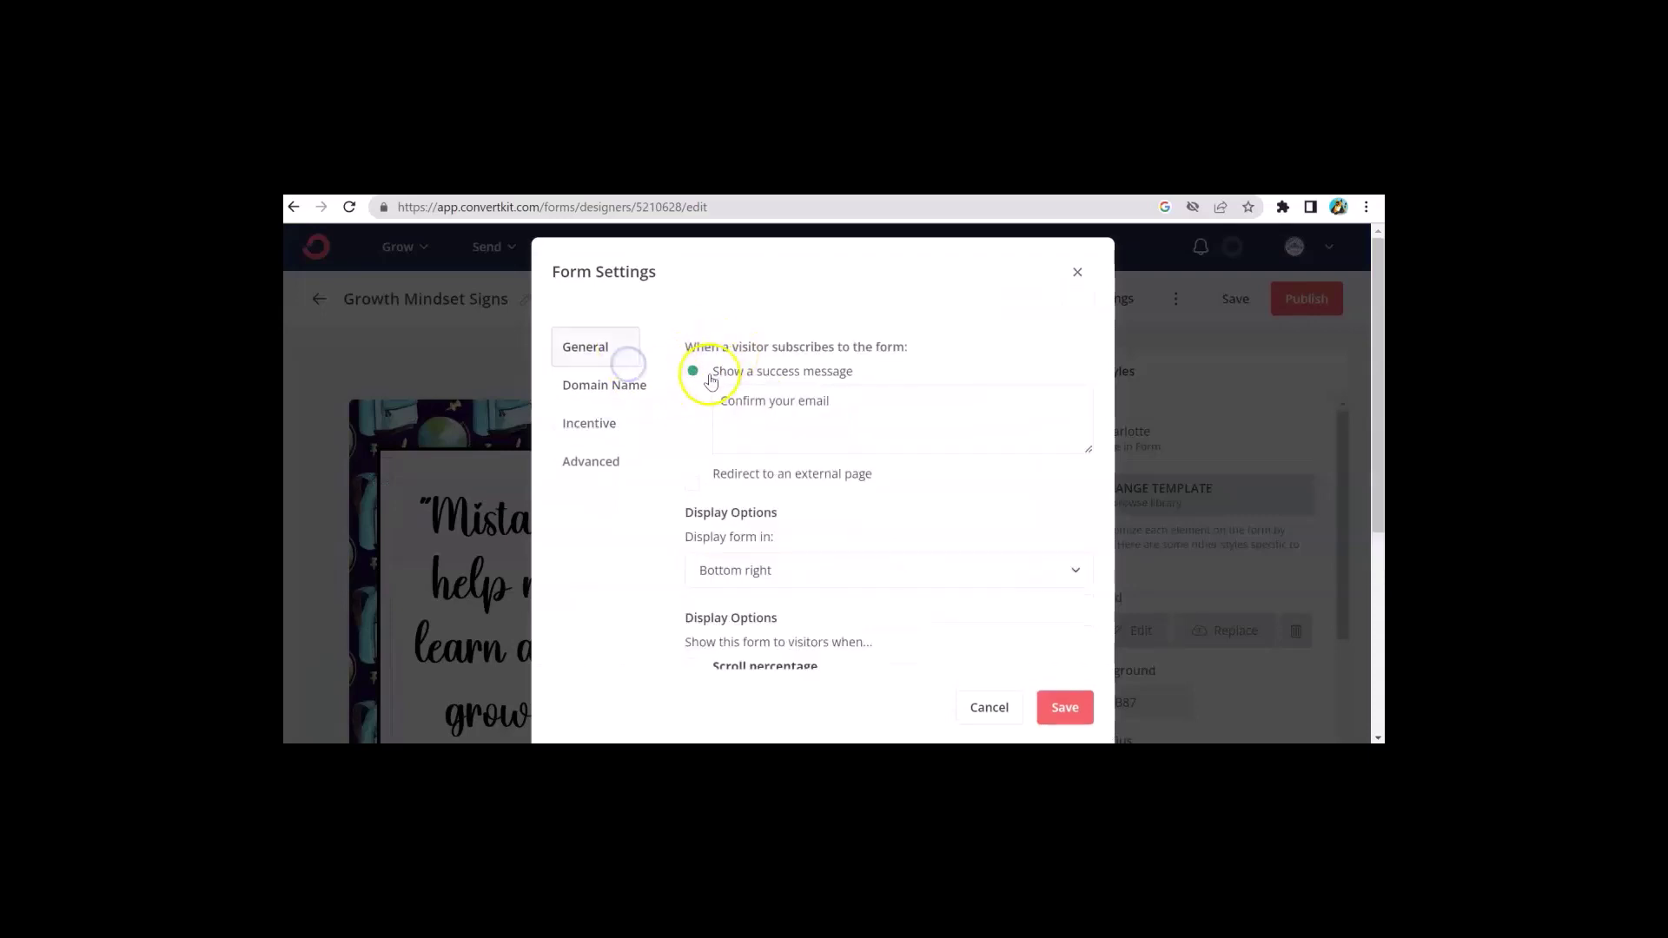
left_click(608, 432)
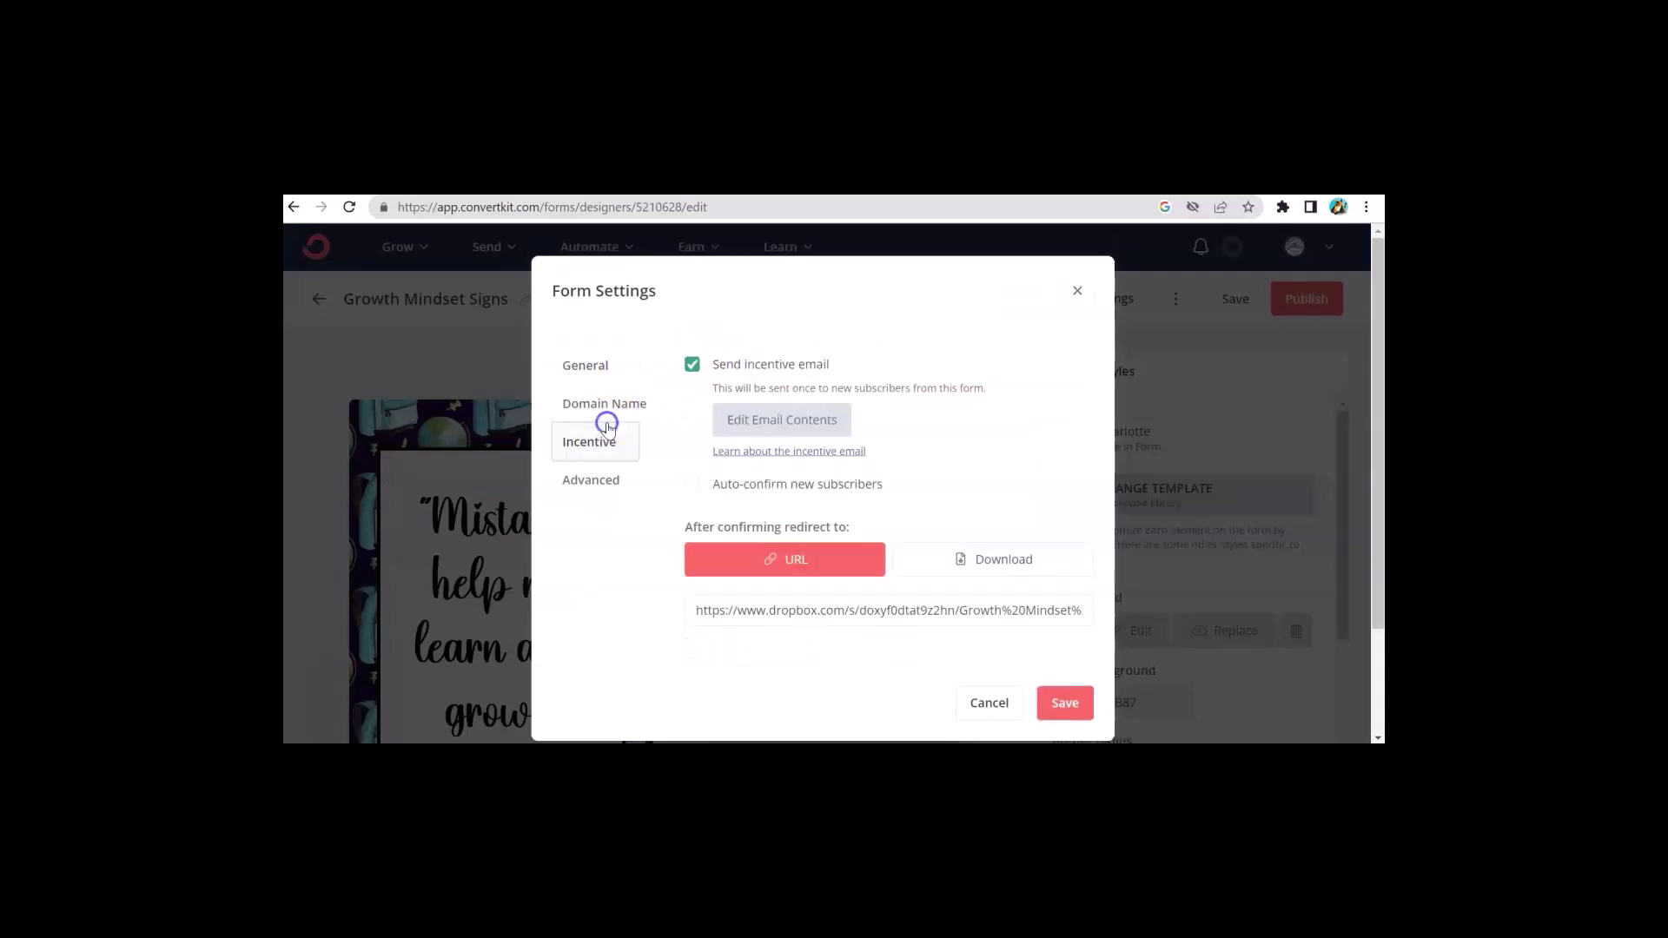
left_click(589, 365)
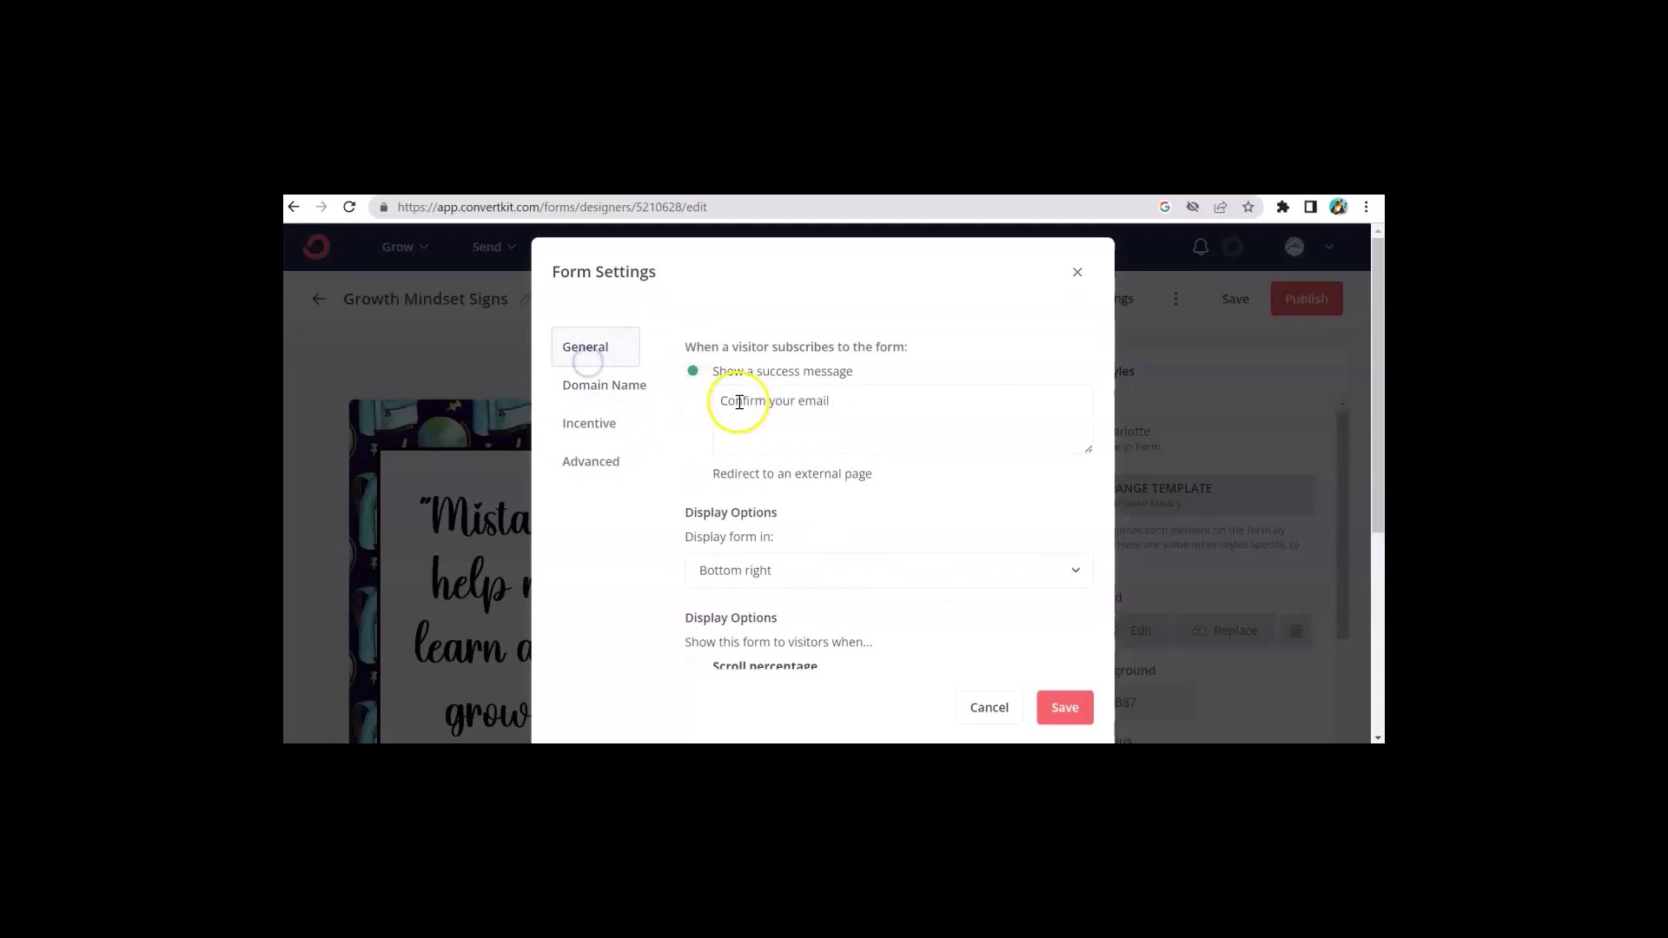
left_click(596, 423)
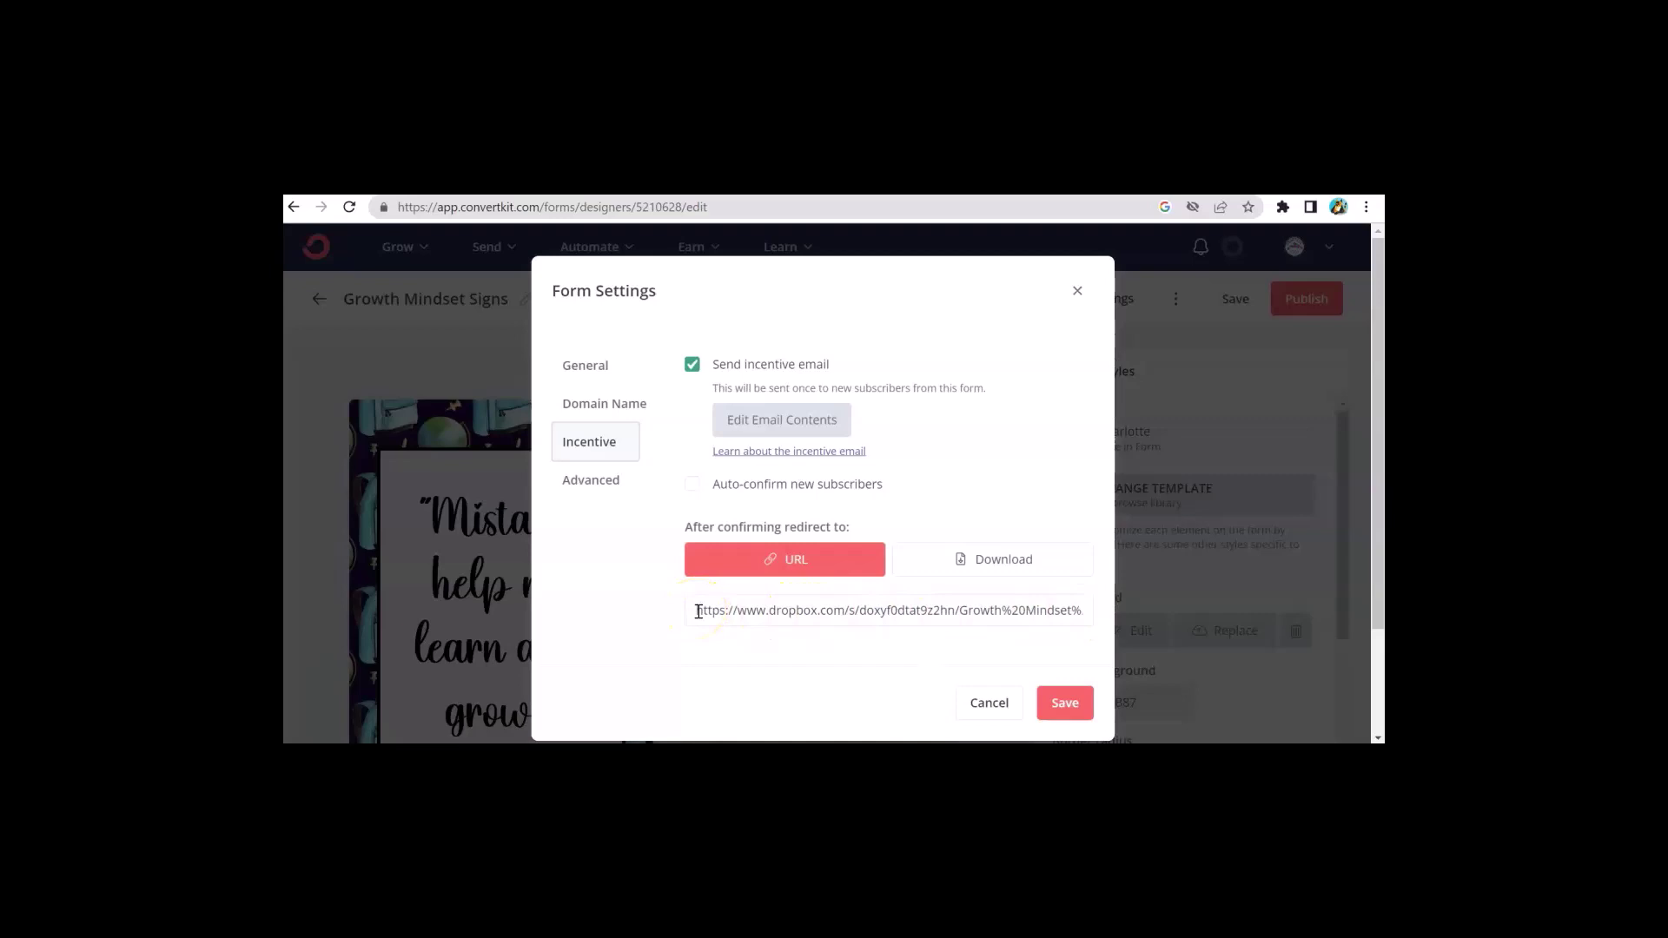
left_click(633, 666)
mouse_move(633, 678)
left_mouse_down()
mouse_move(730, 617)
mouse_move(745, 635)
mouse_move(720, 665)
mouse_move(641, 655)
mouse_move(633, 682)
left_mouse_up()
Step: Save and close Form Settings to return to the Growth Mindset Signs form
left_click(1060, 705)
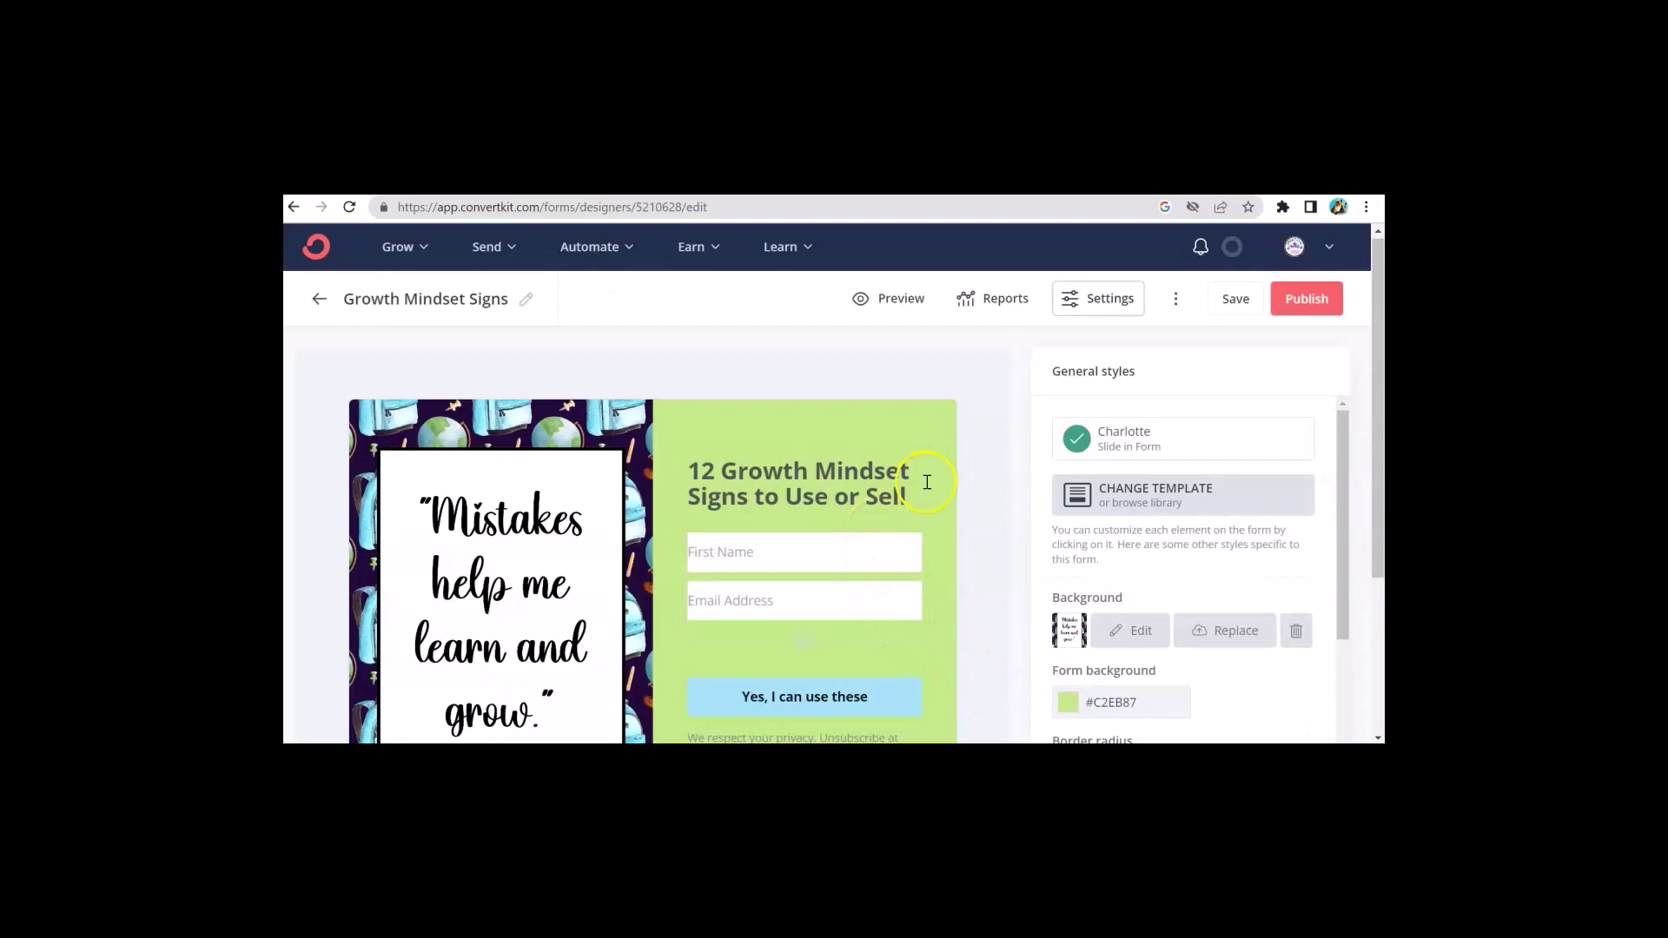